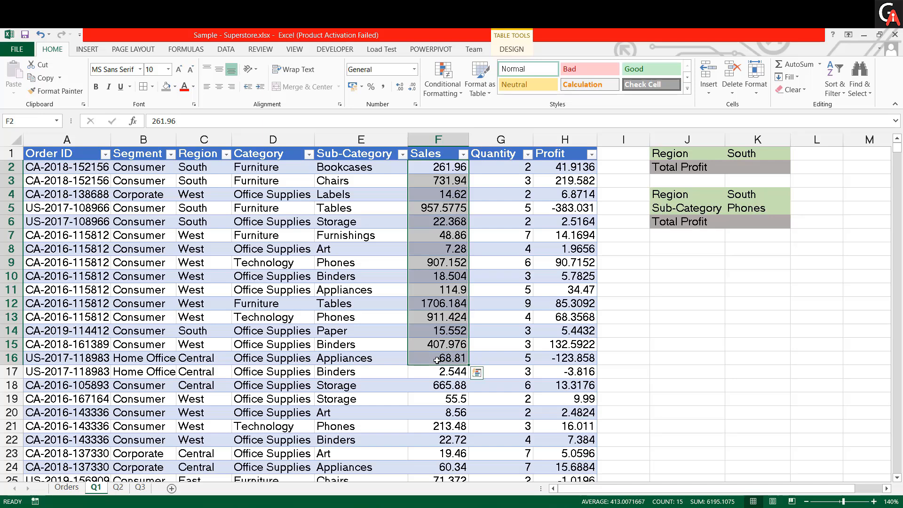
# - Start a SUMIF formula in cell K2 with the table's entire Region column as the criteria range
pyautogui.click(740, 169)
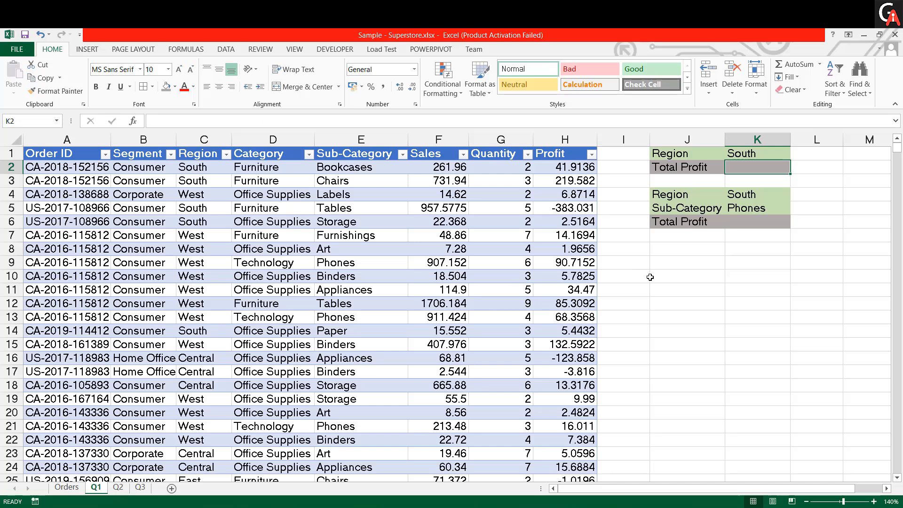
pyautogui.click(739, 154)
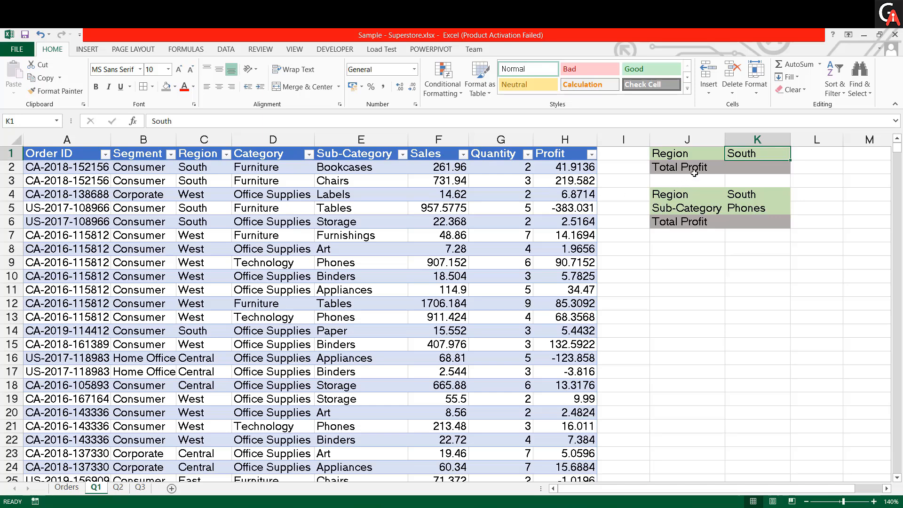
pyautogui.click(735, 168)
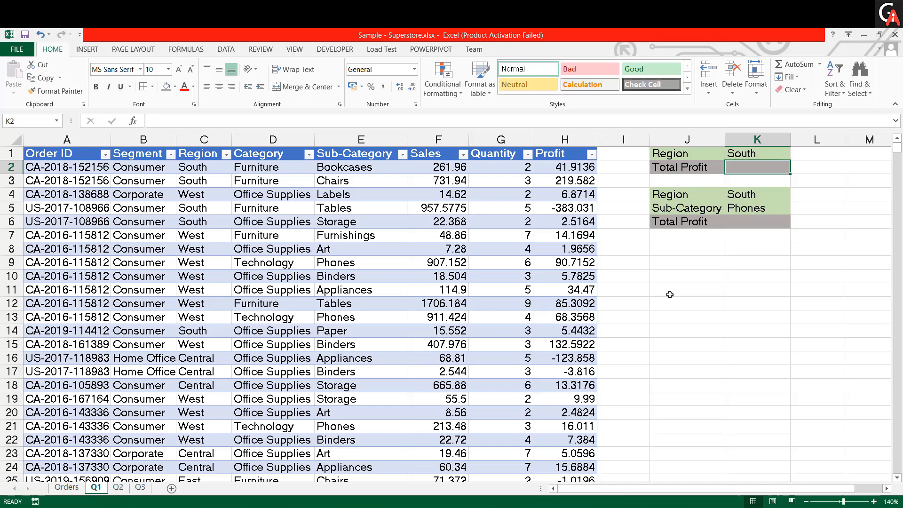
pyautogui.write('=')
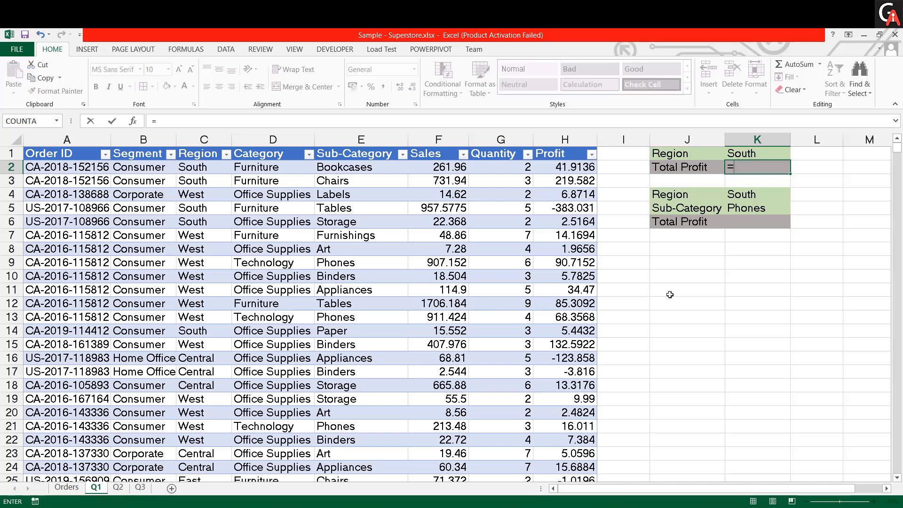
pyautogui.write('sumif')
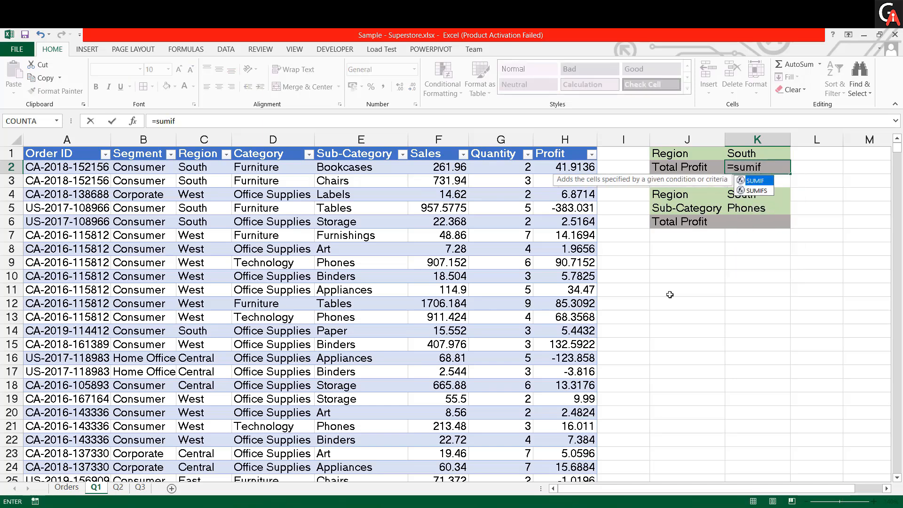
pyautogui.press('Tab')
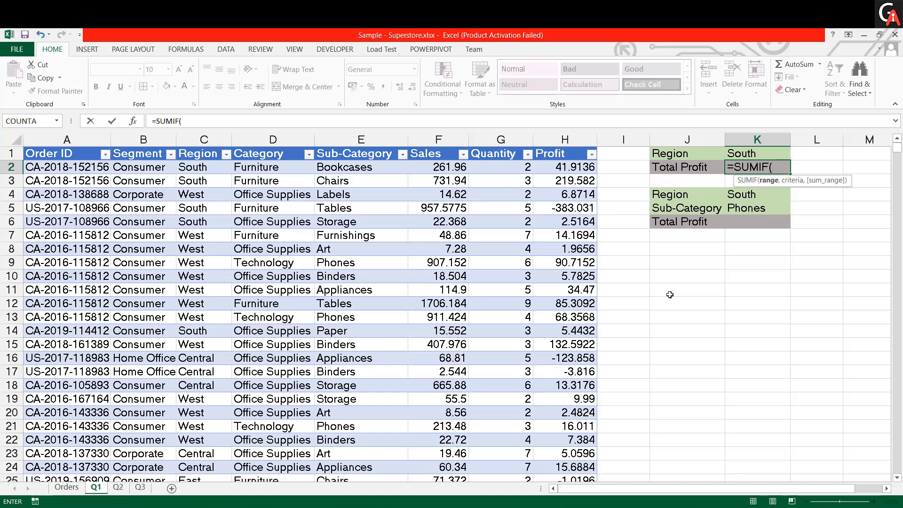
pyautogui.press('Left')
pyautogui.press('Left')
pyautogui.press('Left')
pyautogui.press('Left')
pyautogui.press('Left')
pyautogui.press('Left')
pyautogui.press('Left')
pyautogui.press('Left')
pyautogui.press('Left')
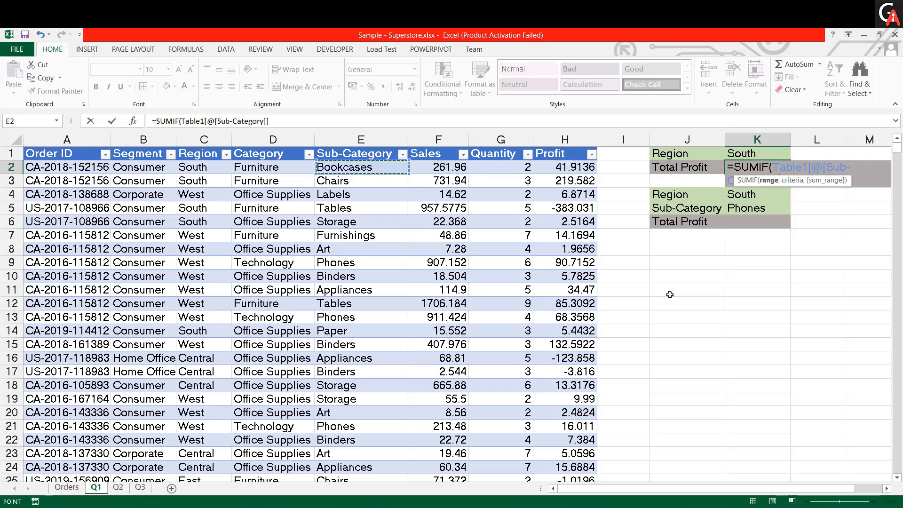
pyautogui.press('Right')
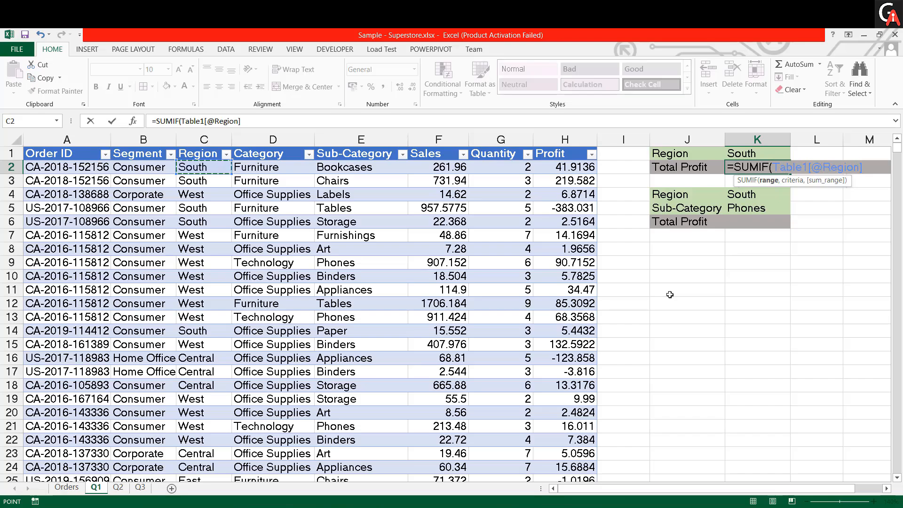
pyautogui.hotkey('ctrl', 'shift', 'Down')
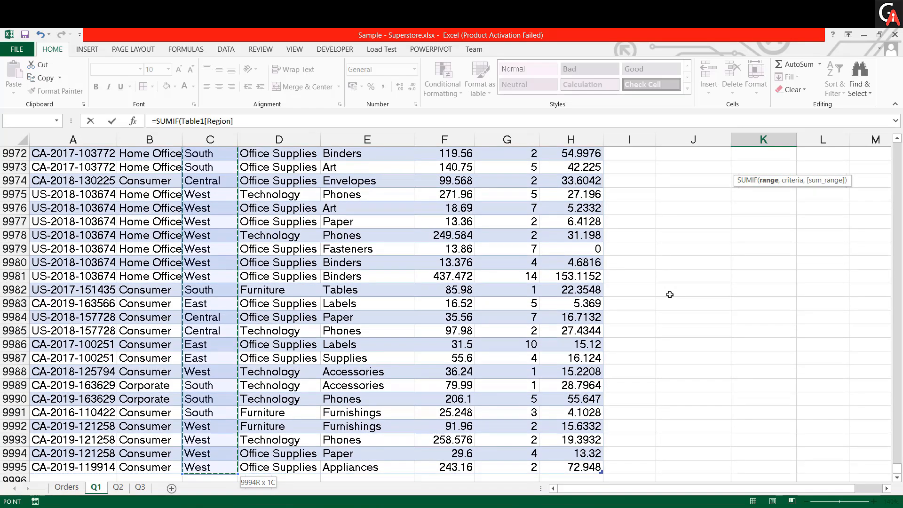
pyautogui.hotkey('ctrl', 'BackSpace')
pyautogui.write(',')
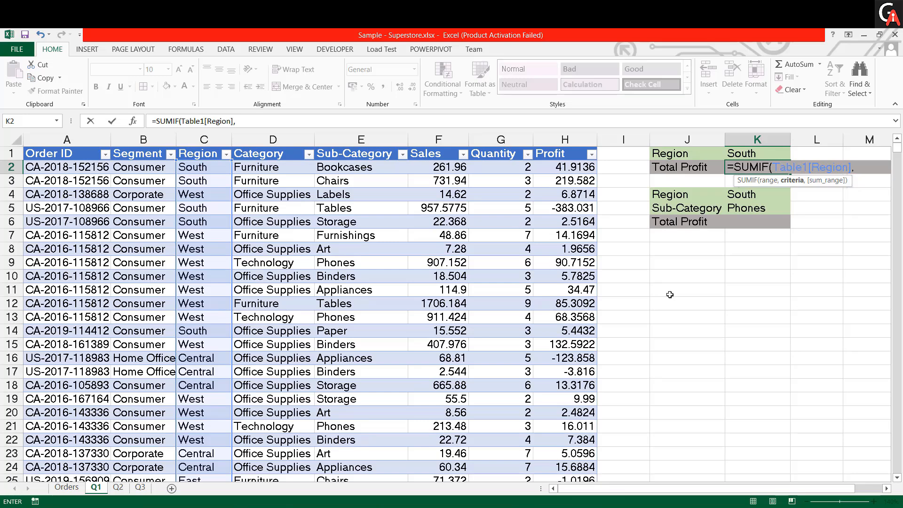
# - Complete the SUMIF with cell K1 as the criterion and the entire Profit column as the sum range, keeping K2 selected
pyautogui.press('Up')
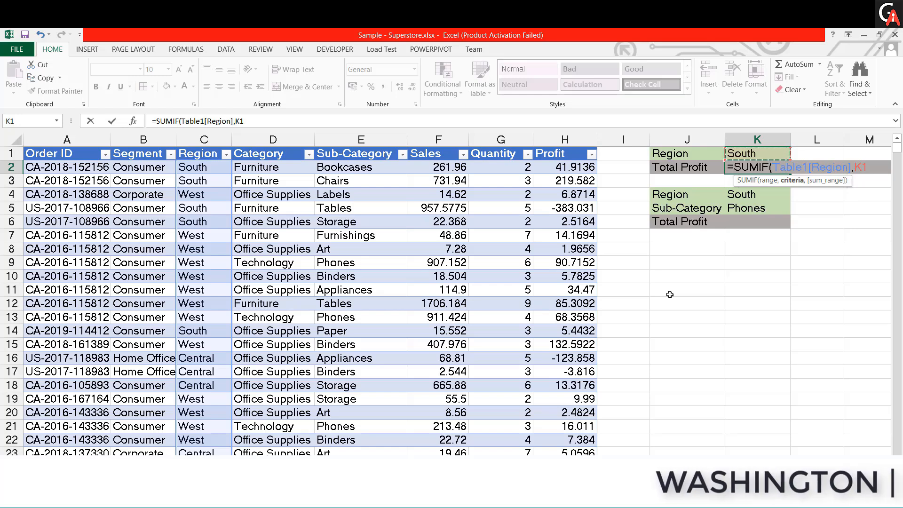
pyautogui.write(',')
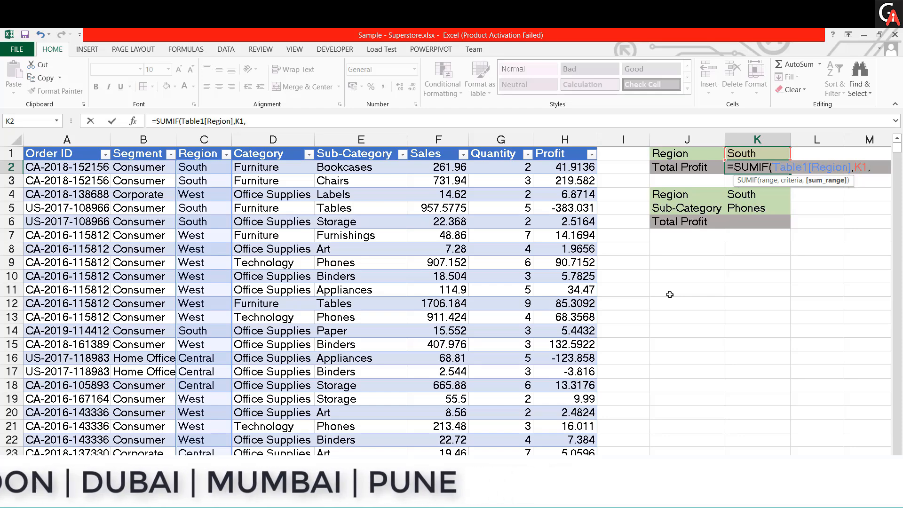
pyautogui.press('Left')
pyautogui.press('Left')
pyautogui.press('Left')
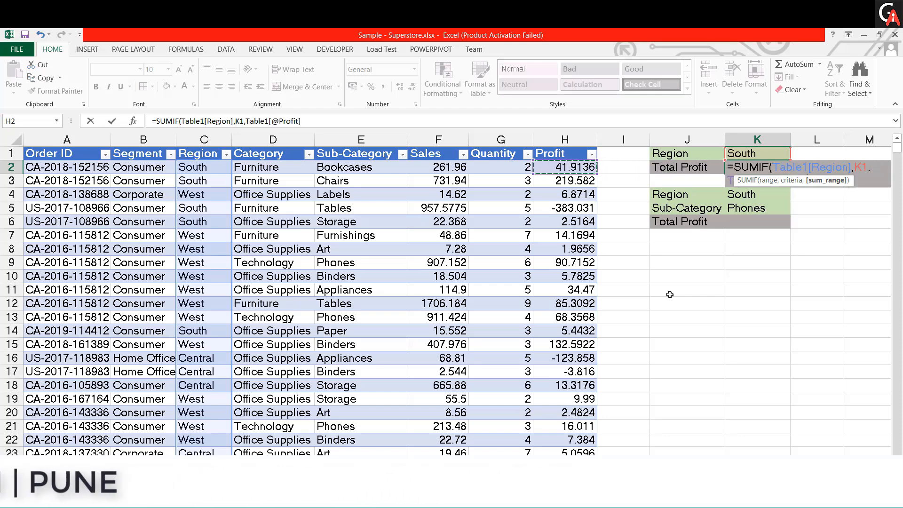
pyautogui.hotkey('ctrl', 'shift', 'Down')
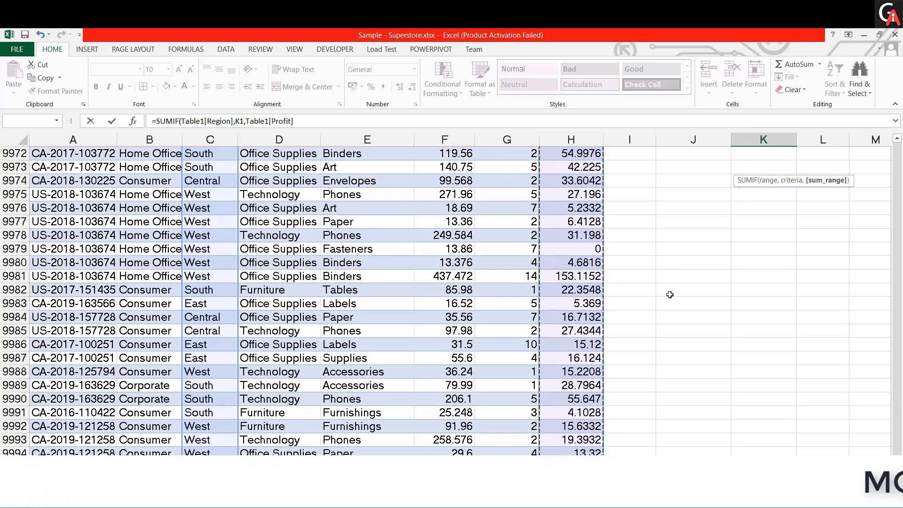
pyautogui.hotkey('ctrl', 'BackSpace')
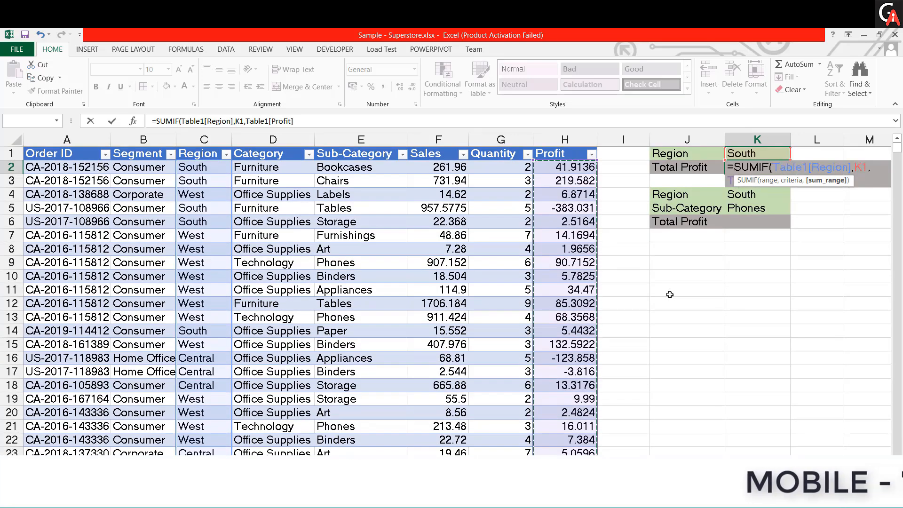
pyautogui.write(')')
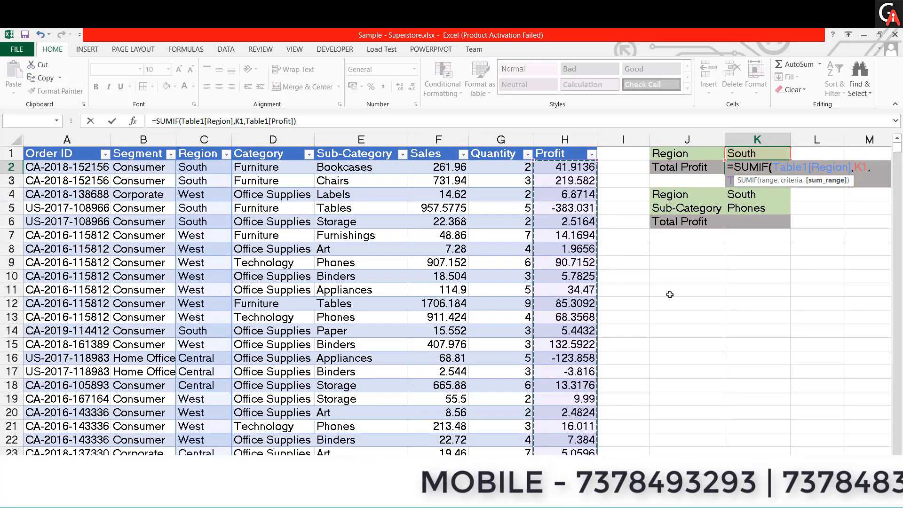
pyautogui.hotkey('ctrl', 'Return')
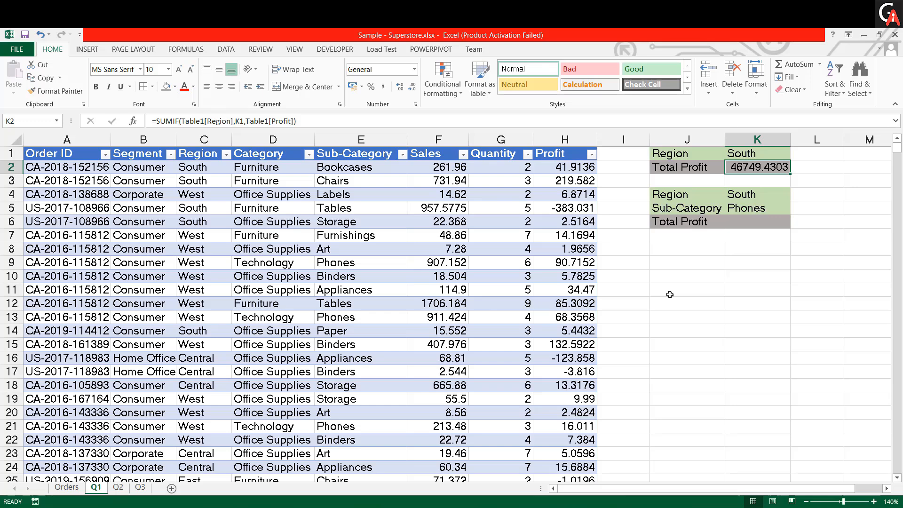
pyautogui.click(740, 227)
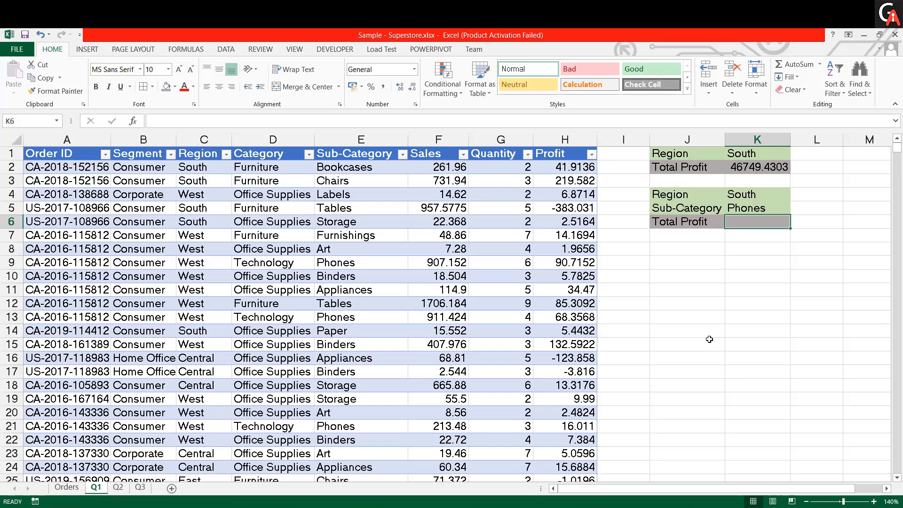
pyautogui.click(748, 200)
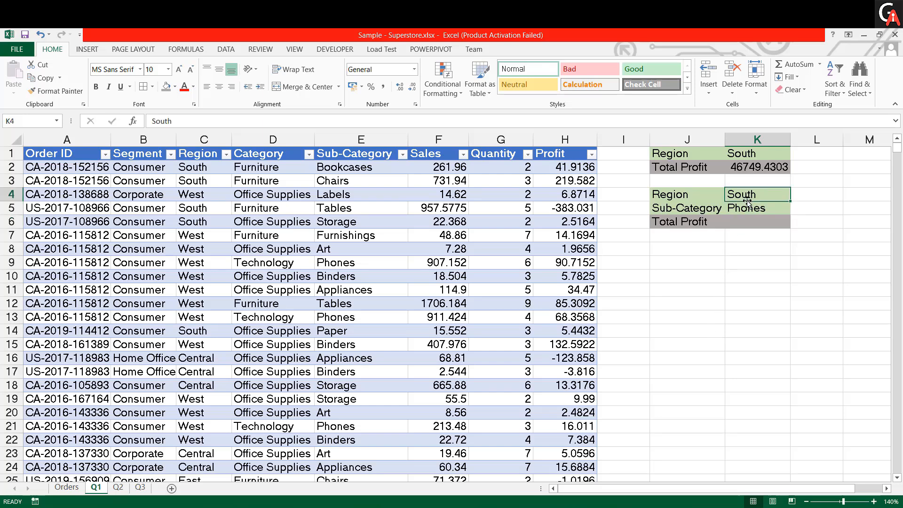
pyautogui.press('Down')
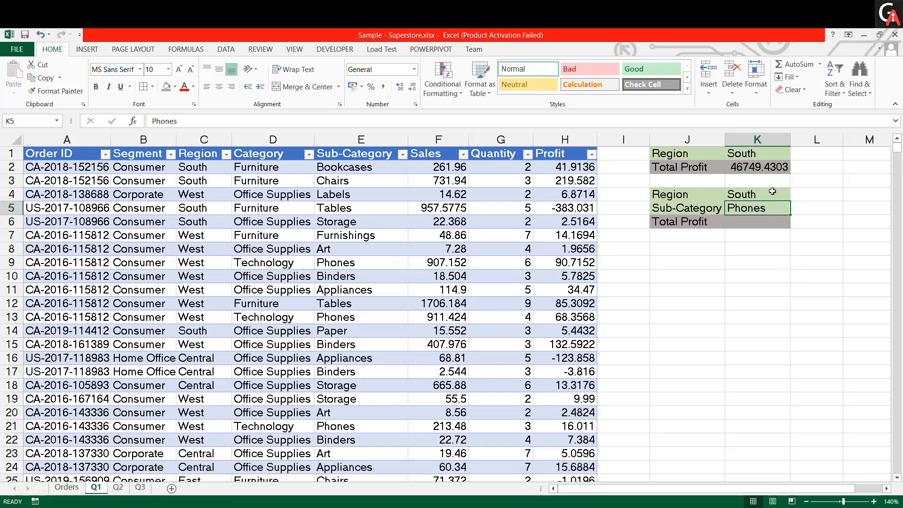
pyautogui.press('Down')
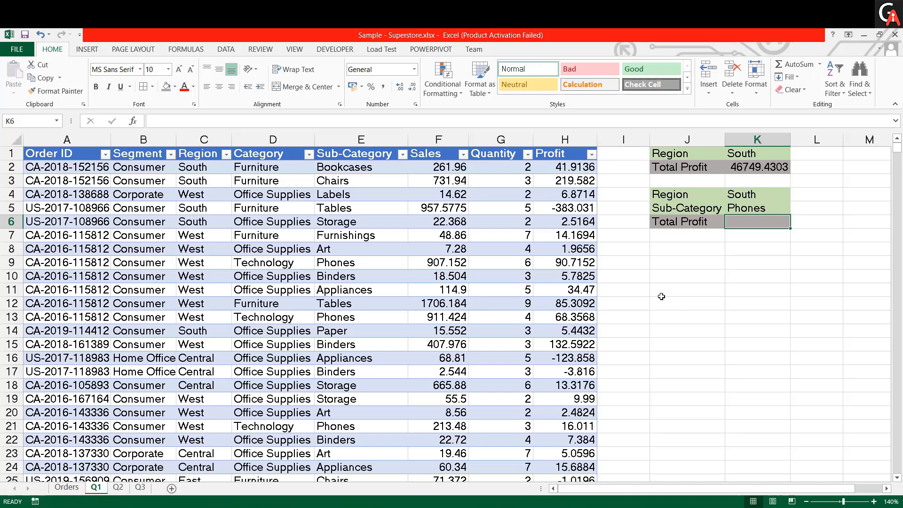
pyautogui.moveTo(574, 168); pyautogui.dragTo(605, 346)
pyautogui.click(686, 317)
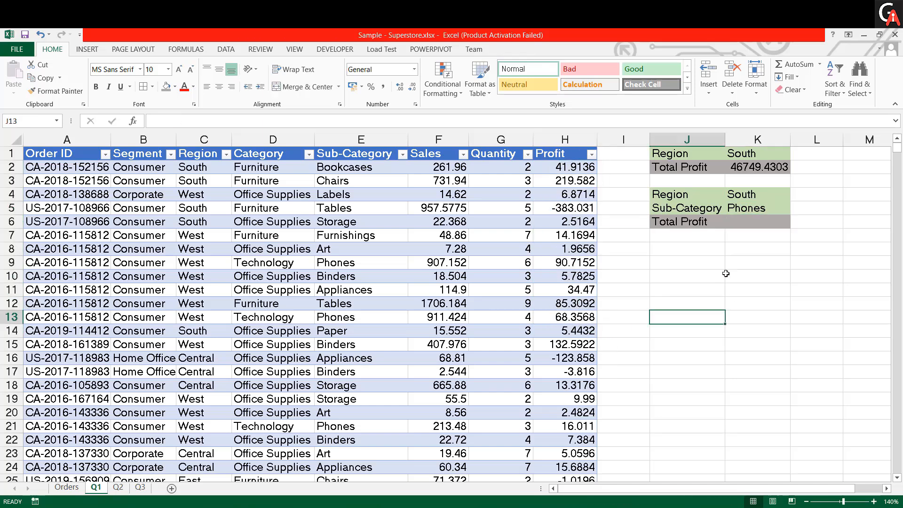
# - Start a SUMIFS formula in cell K6 with the table's entire Profit column as the sum range
pyautogui.click(743, 220)
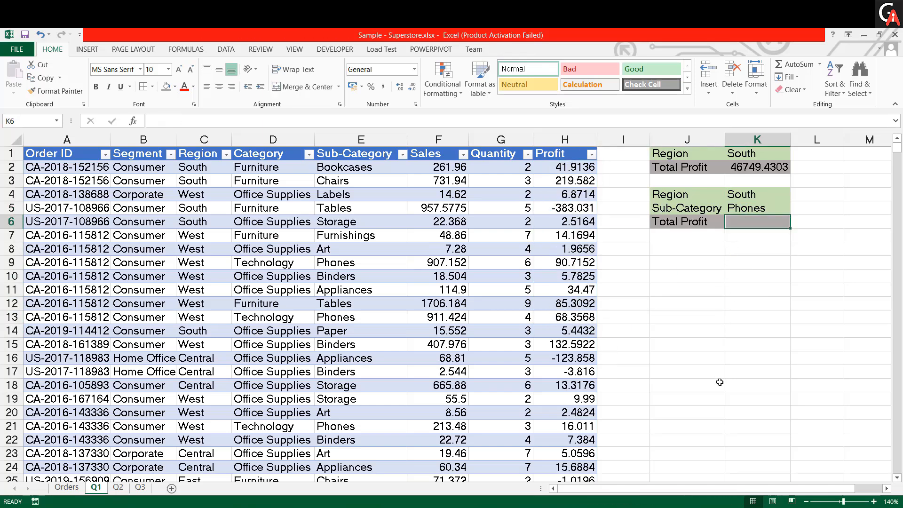
pyautogui.write('=s')
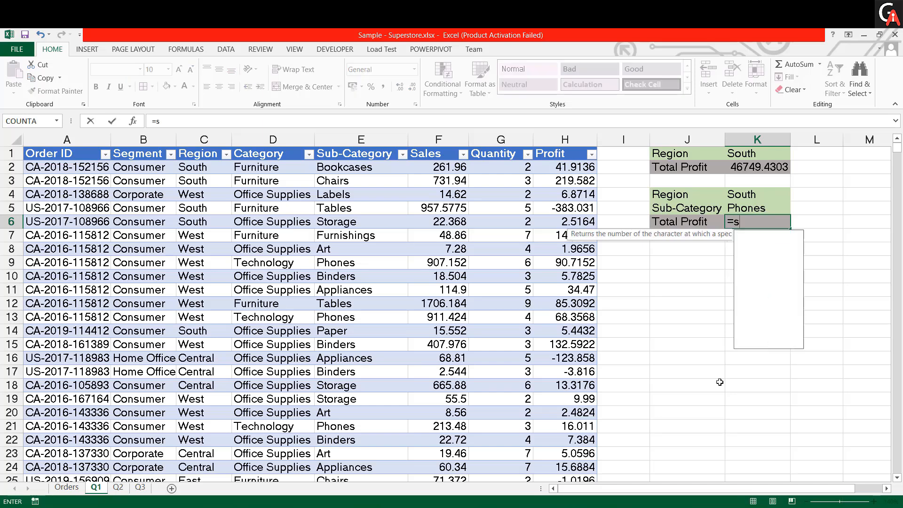
pyautogui.write('umifs')
pyautogui.press('Tab')
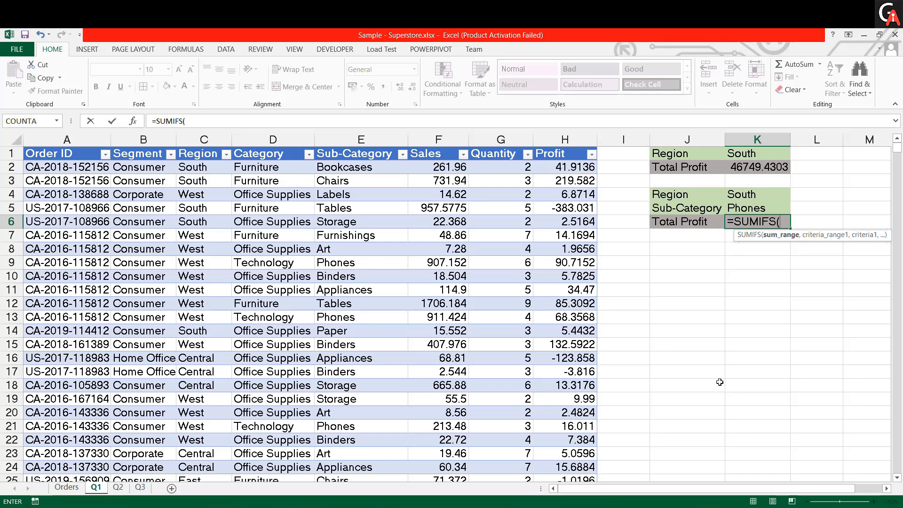
pyautogui.press('Left')
pyautogui.press('Left')
pyautogui.press('Left')
pyautogui.press('Up')
pyautogui.press('Up')
pyautogui.press('Up')
pyautogui.press('Up')
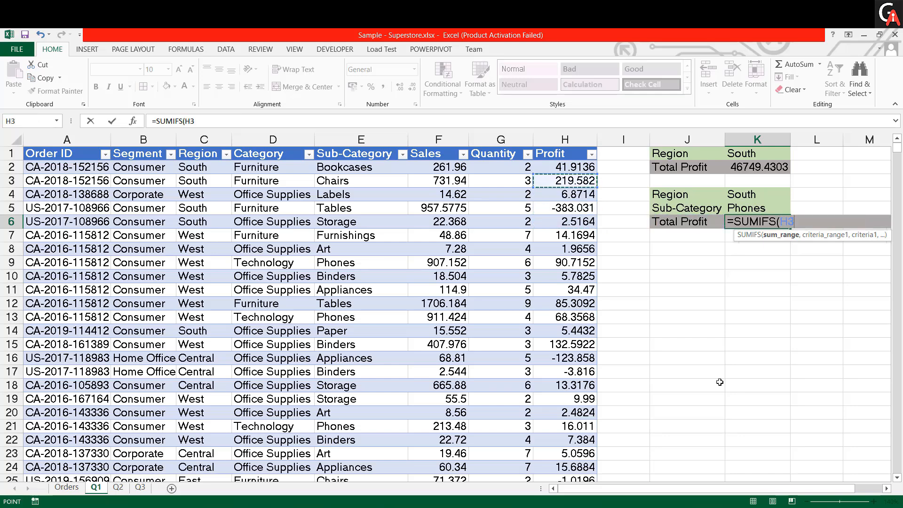
pyautogui.hotkey('ctrl', 'shift', 'Down')
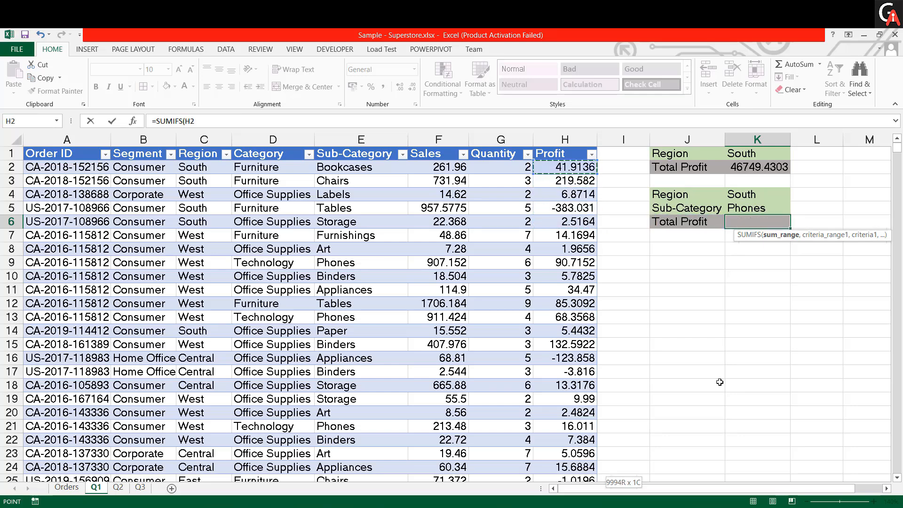
pyautogui.write(',')
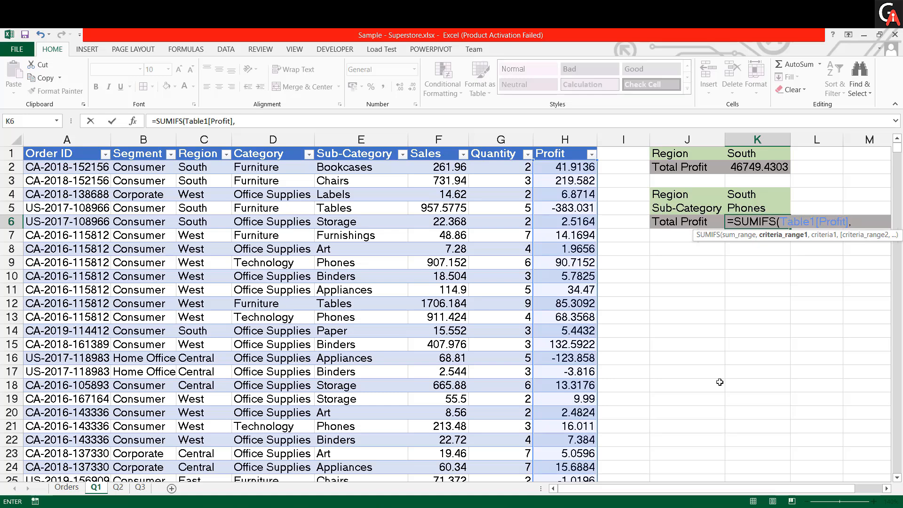
# - Add the entire Region column as the first criteria range of the SUMIFS, with cell K4 as its criterion
pyautogui.press('Left')
pyautogui.press('Left')
pyautogui.press('Left')
pyautogui.press('Left')
pyautogui.press('Left')
pyautogui.press('Left')
pyautogui.press('Left')
pyautogui.press('Left')
pyautogui.press('Left')
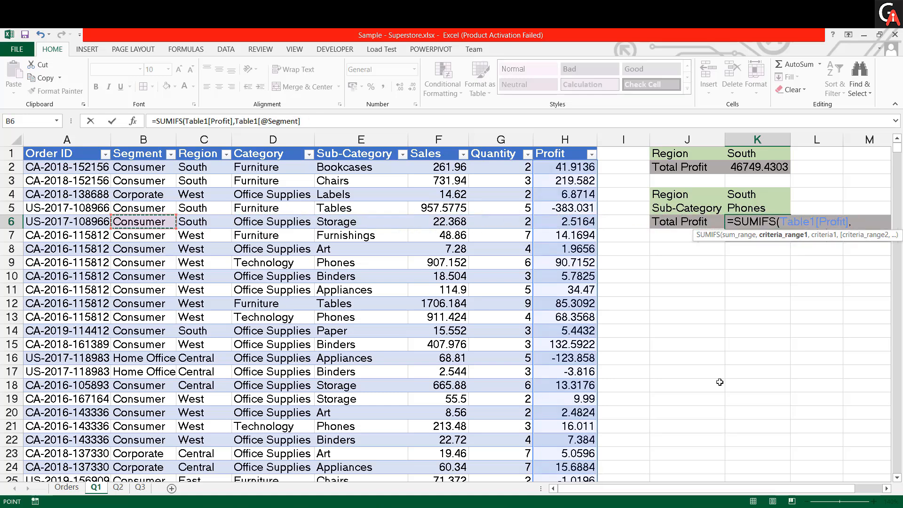
pyautogui.press('Up')
pyautogui.press('Right')
pyautogui.press('Up')
pyautogui.press('Up')
pyautogui.press('Up')
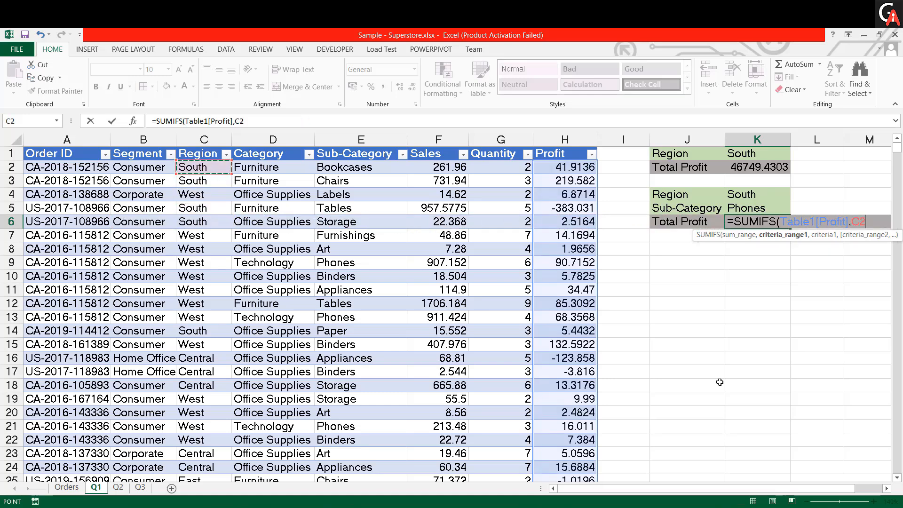
pyautogui.hotkey('ctrl', 'shift', 'Down')
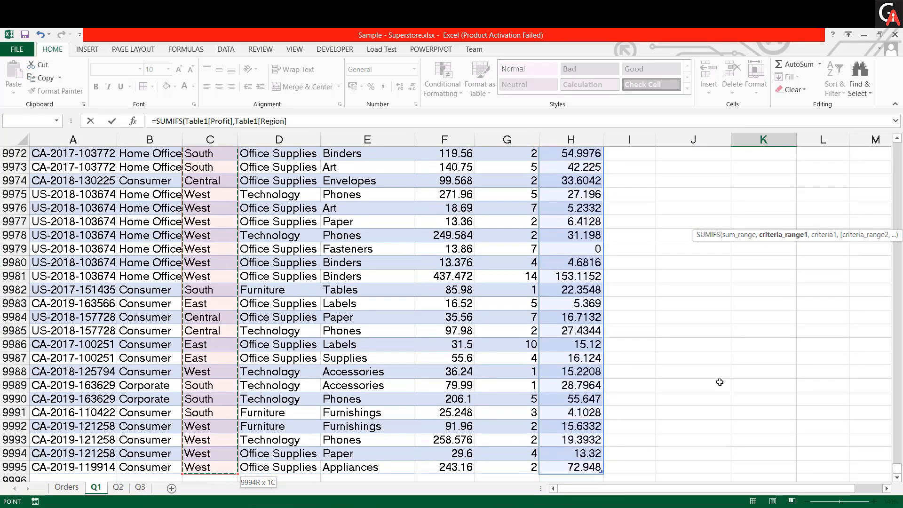
pyautogui.hotkey('ctrl', 'BackSpace')
pyautogui.write(',')
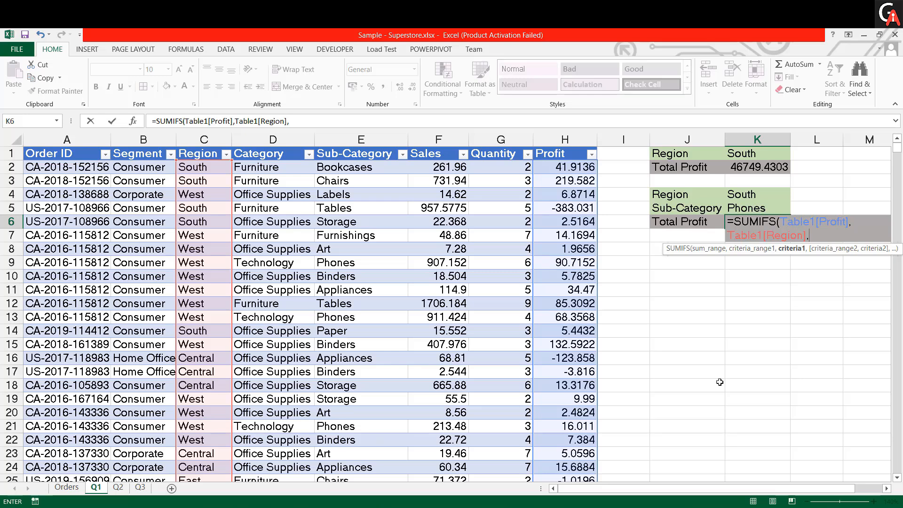
pyautogui.press('Up')
pyautogui.press('Up')
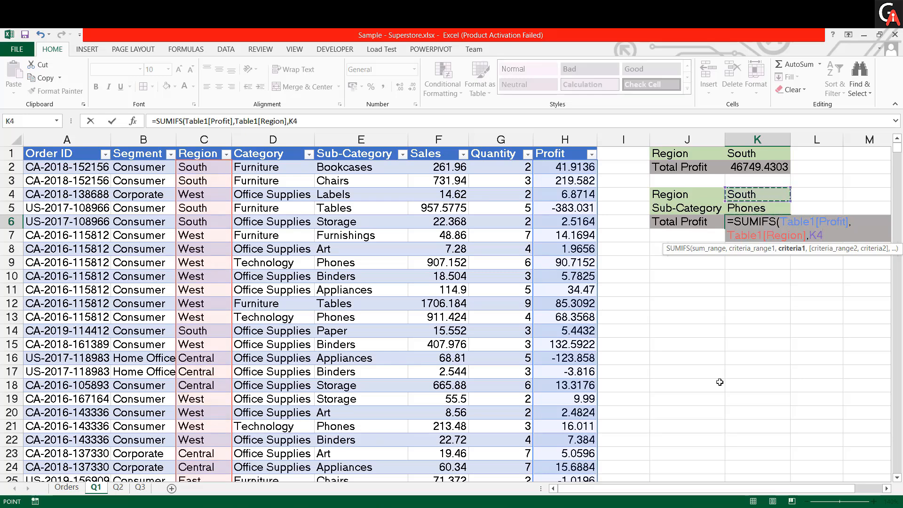
pyautogui.write(',')
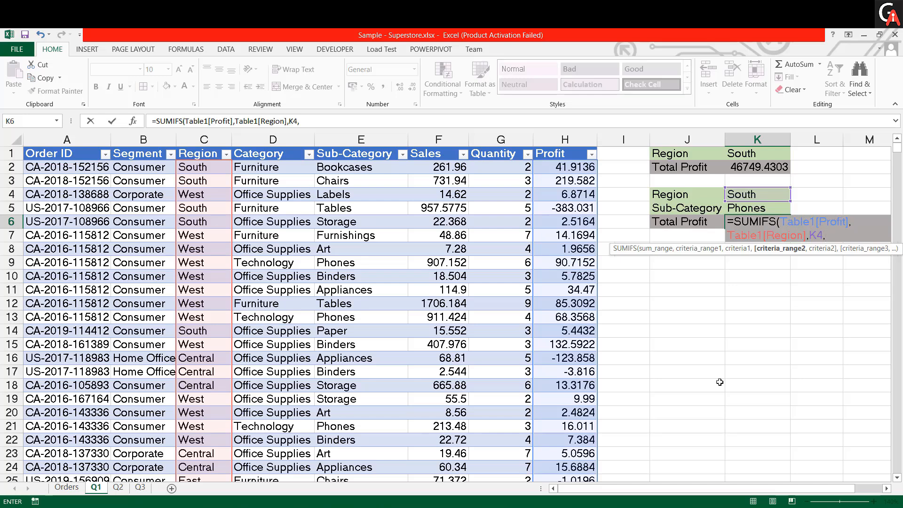
# - Add the table's entire Sub-Category column as the second criteria range of the SUMIFS
pyautogui.press('Left')
pyautogui.press('Left')
pyautogui.press('Left')
pyautogui.press('Left')
pyautogui.press('Left')
pyautogui.press('Left')
pyautogui.press('Left')
pyautogui.press('Right')
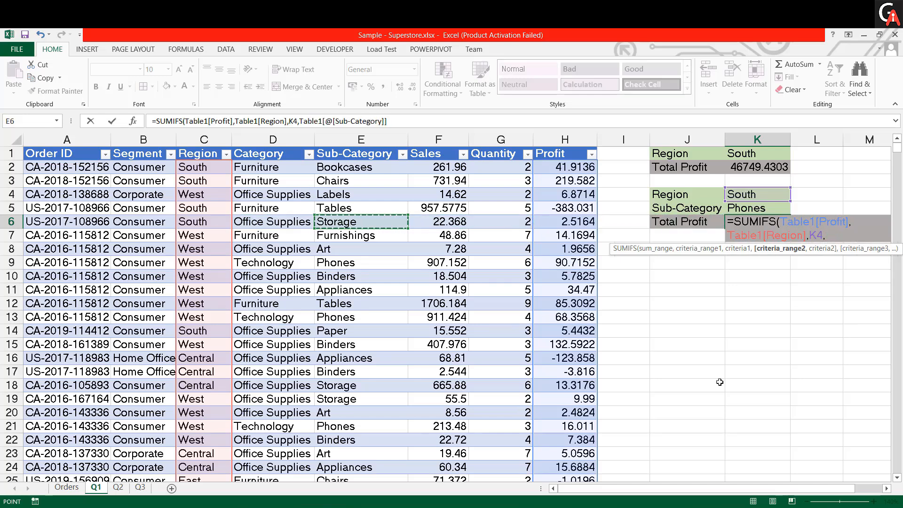
pyautogui.press('Up')
pyautogui.press('Up')
pyautogui.press('Up')
pyautogui.press('Up')
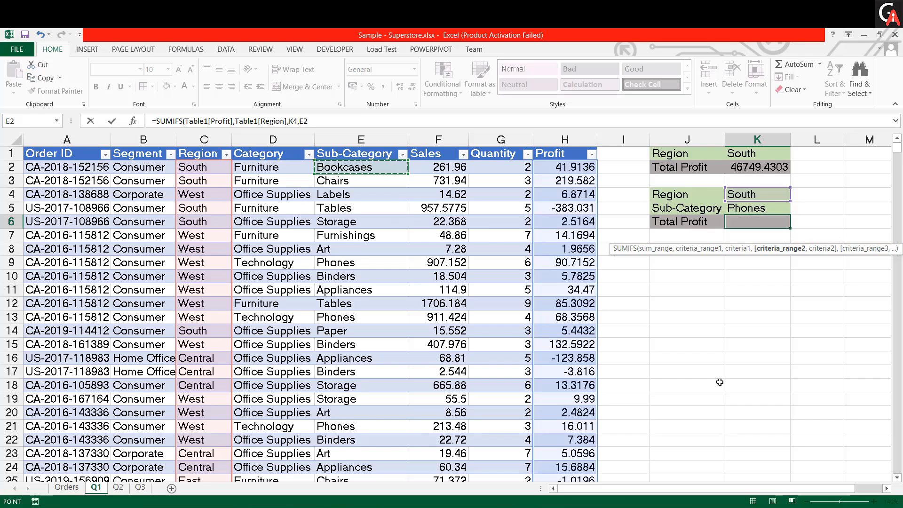
pyautogui.hotkey('ctrl', 'shift', 'Down')
pyautogui.hotkey('ctrl', 'BackSpace')
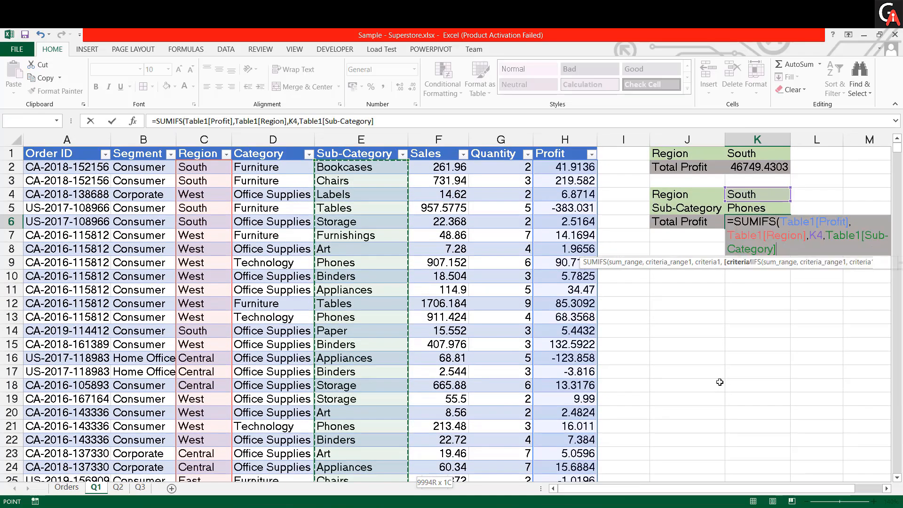
# - Complete the SUMIFS with cell K5 as the second criterion, keeping K6 selected
pyautogui.write(',')
pyautogui.press('Up')
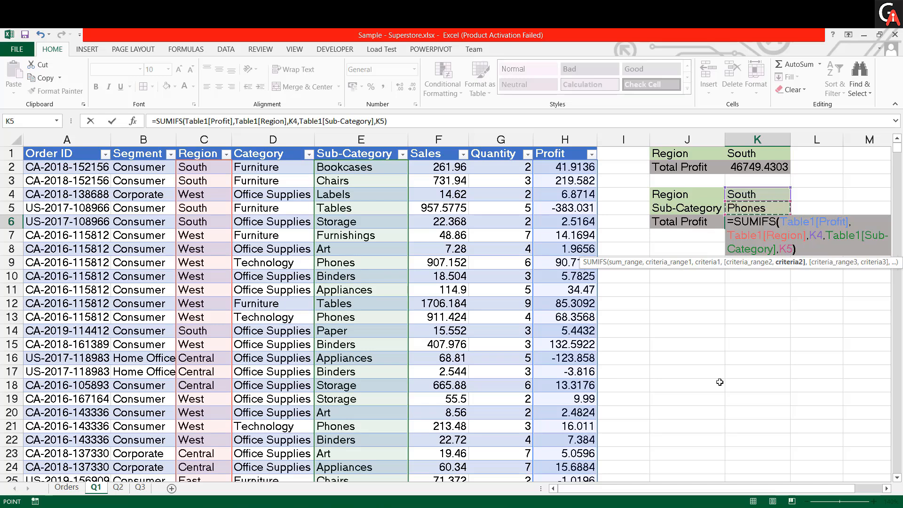
pyautogui.write(')')
pyautogui.press('Return')
pyautogui.press('Up')
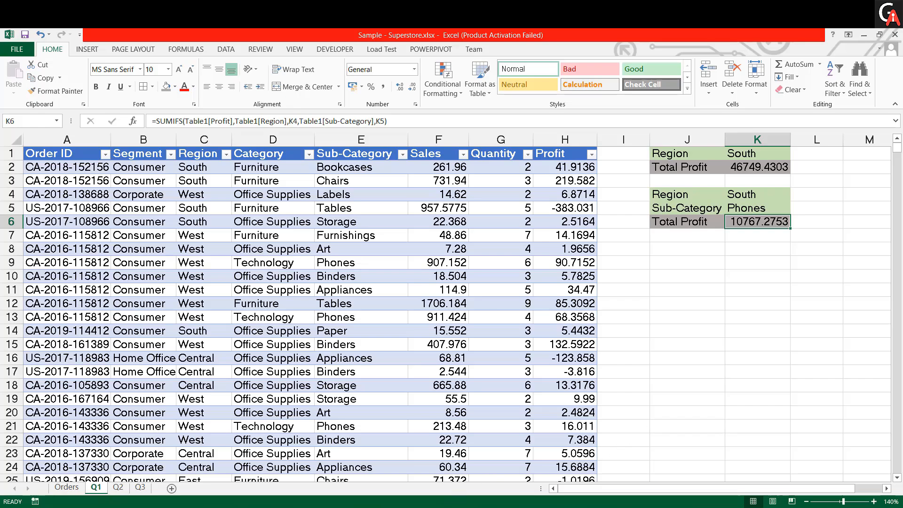
# - Switch to the interview questions PDF in Edge and examine question 2 on COUNT, COUNTA and COUNTBLANK
pyautogui.click(413, 507)
pyautogui.scroll(-10, 401, 335)
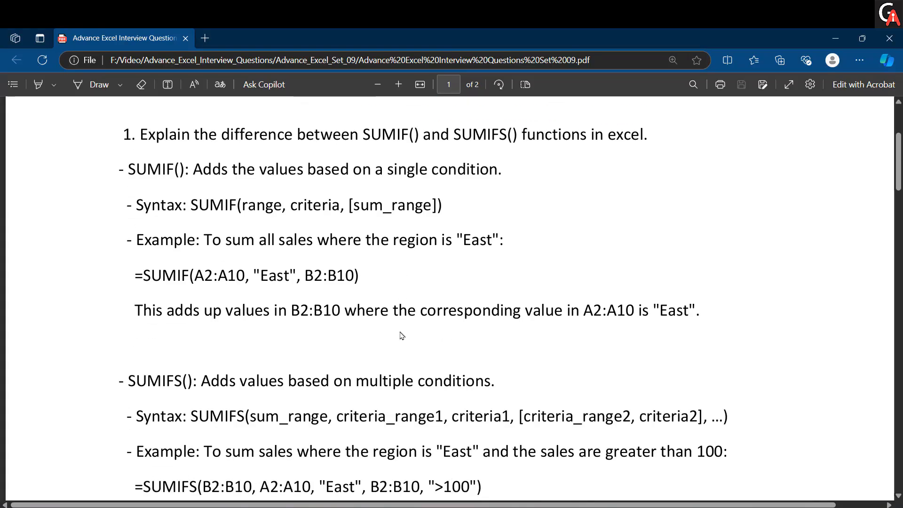
pyautogui.scroll(-2, 401, 335)
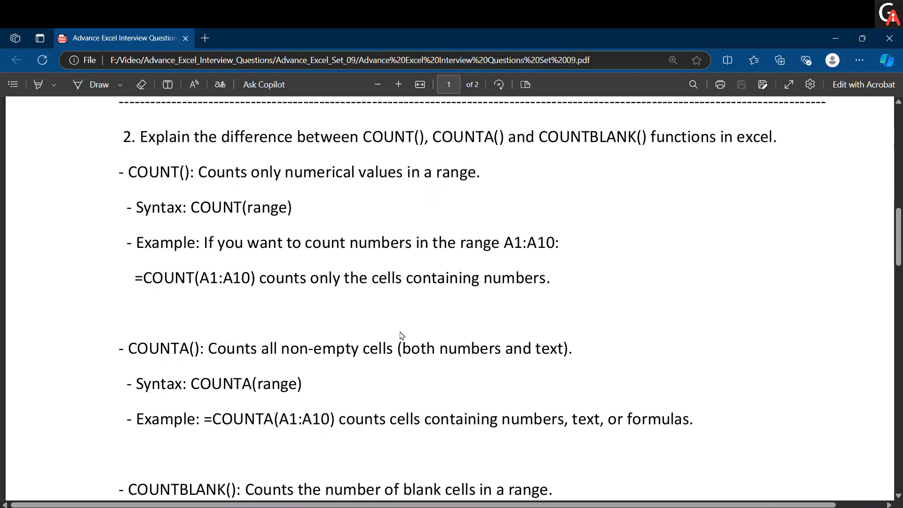
pyautogui.moveTo(147, 142); pyautogui.dragTo(778, 157)
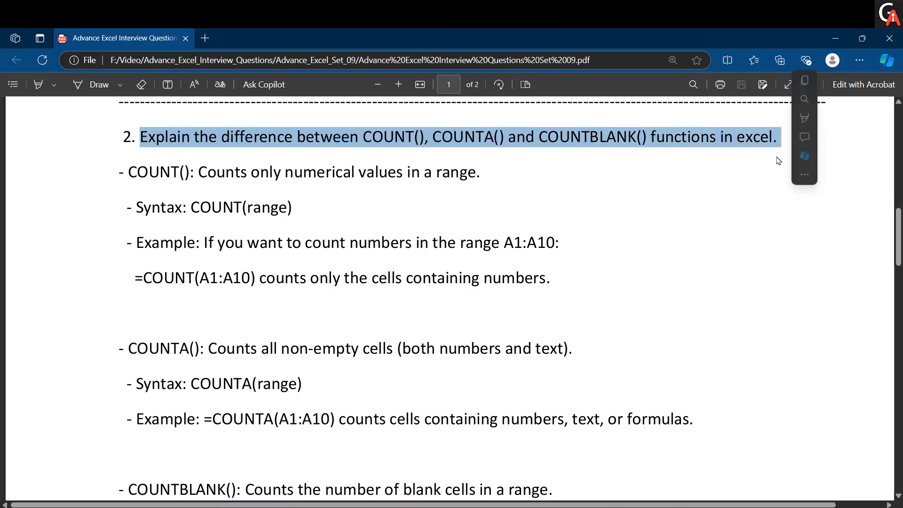
pyautogui.click(611, 252)
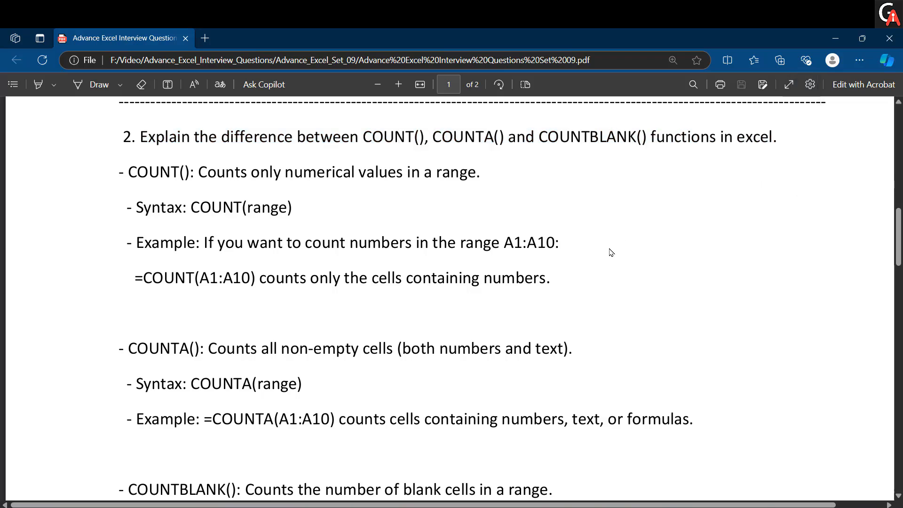
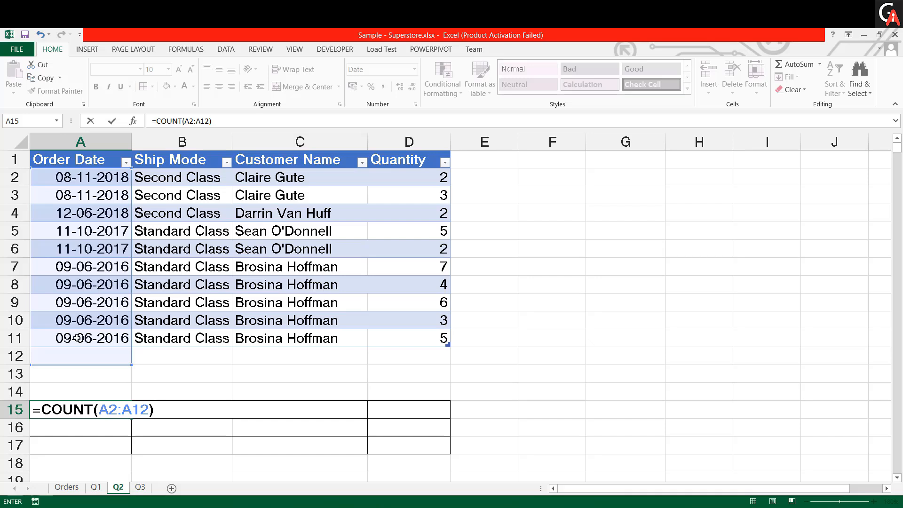
# - Complete the formula =COUNT(A2:A12) in cell A15 and set the cell's number format to General
pyautogui.press('Return')
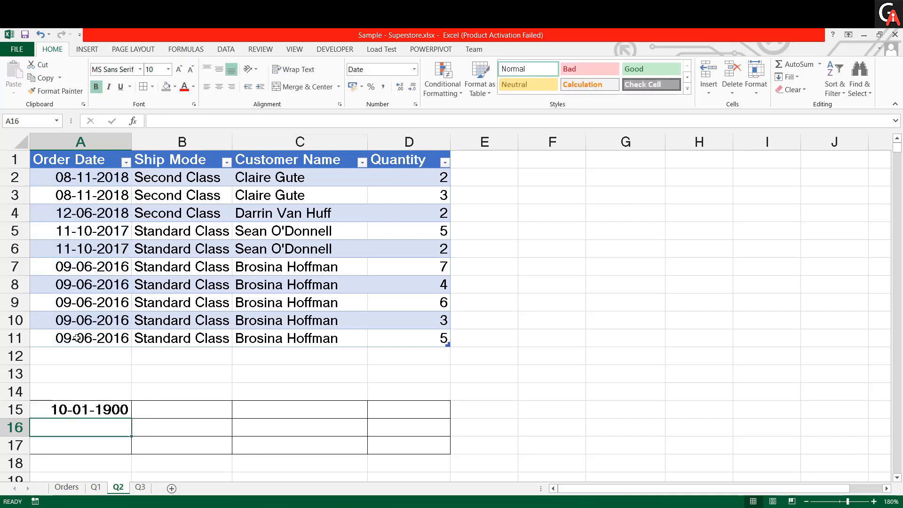
pyautogui.press('Up')
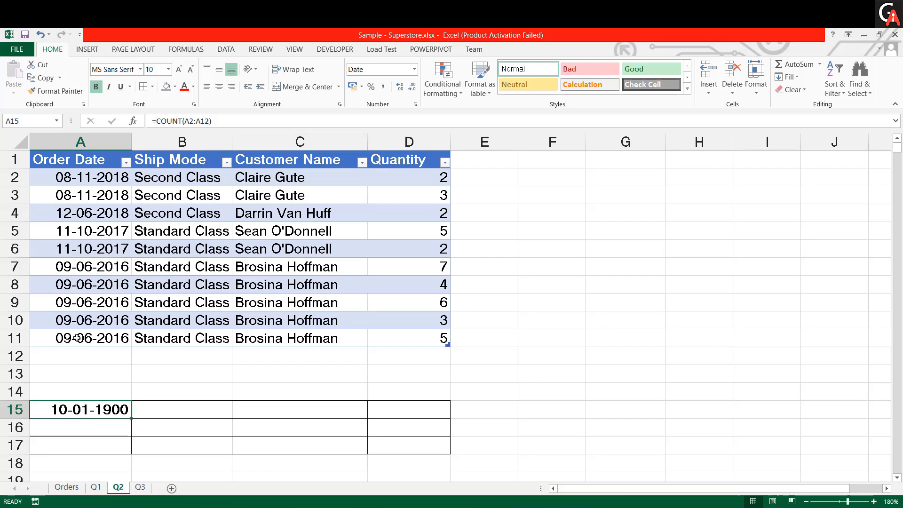
pyautogui.click(414, 69)
pyautogui.click(410, 90)
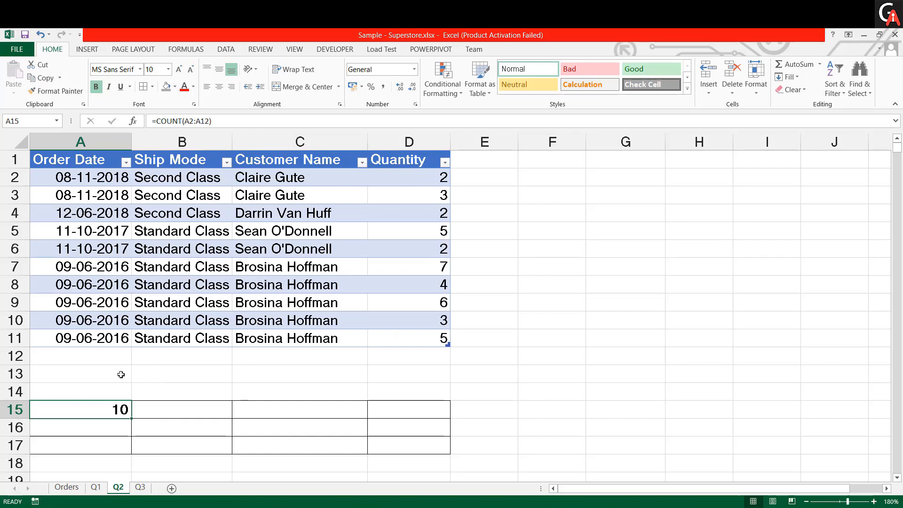
pyautogui.click(170, 359)
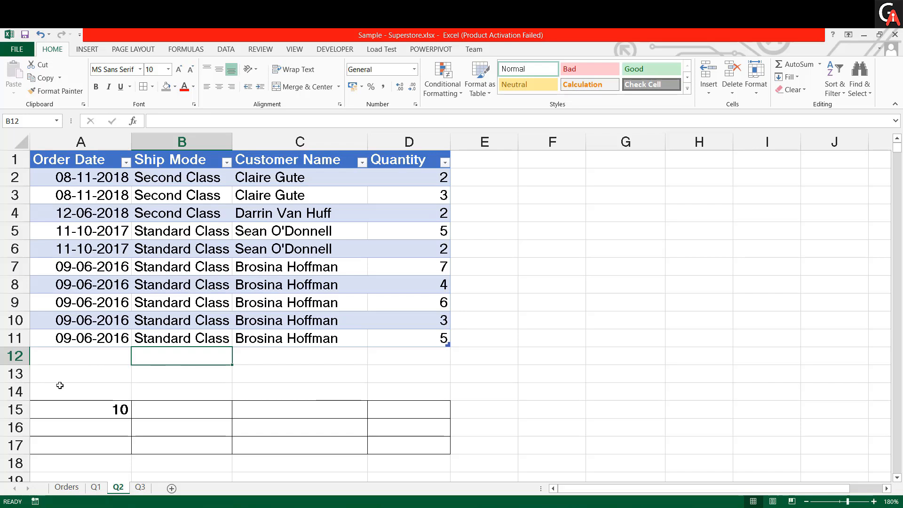
# - Enter the date 19-10-2020 in cell G5 and set that cell's number format to General
pyautogui.click(89, 183)
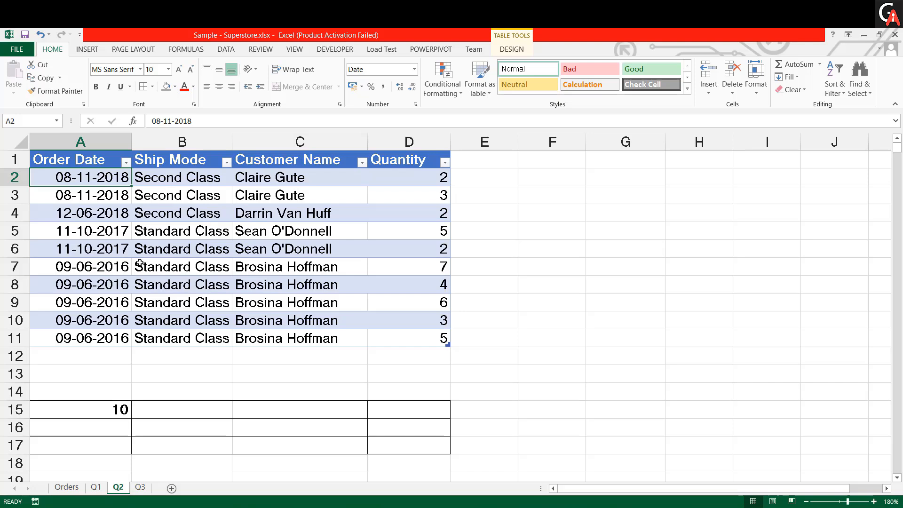
pyautogui.click(639, 228)
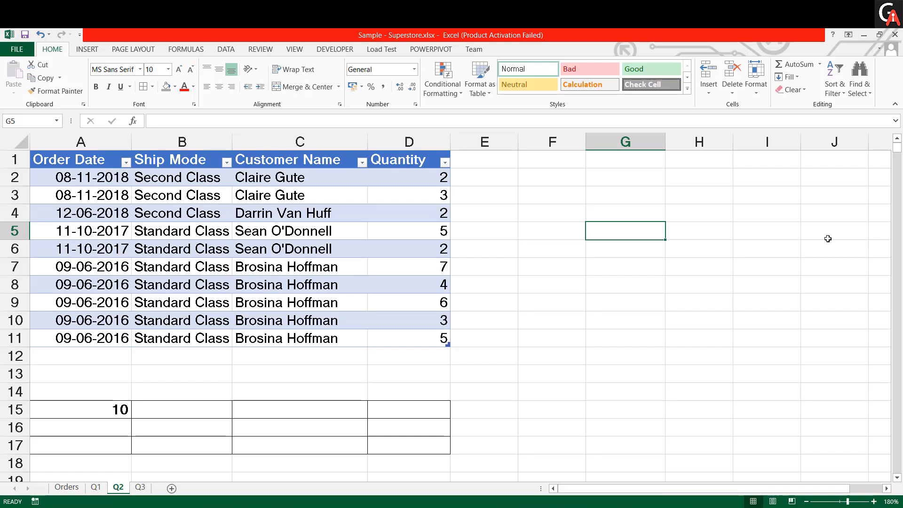
pyautogui.write('19')
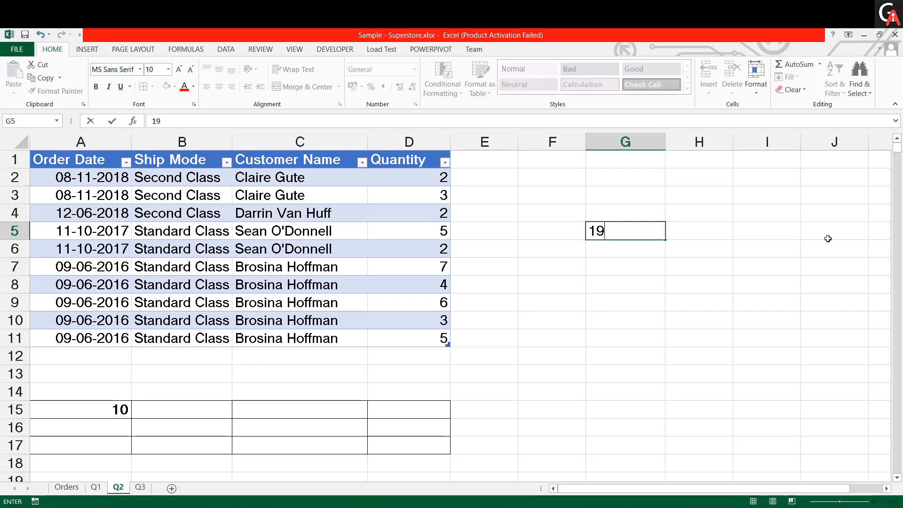
pyautogui.write('-10-2020')
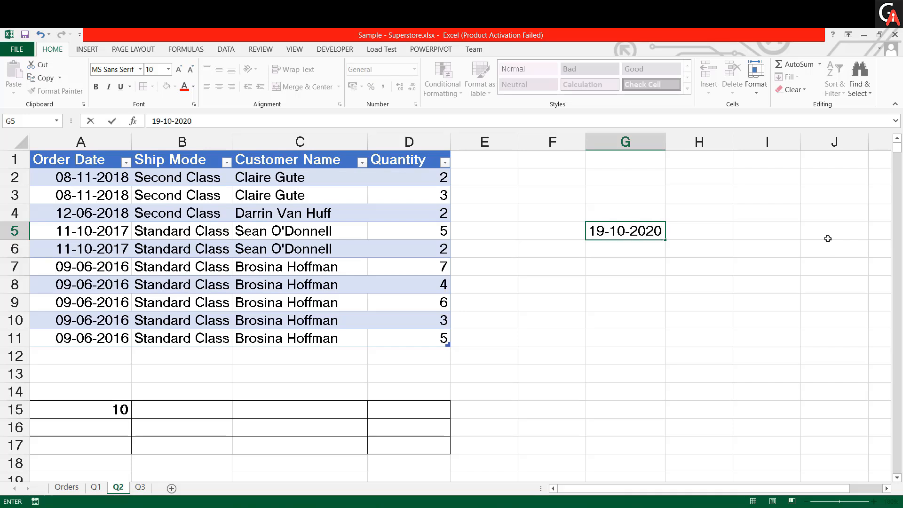
pyautogui.press('Return')
pyautogui.press('Up')
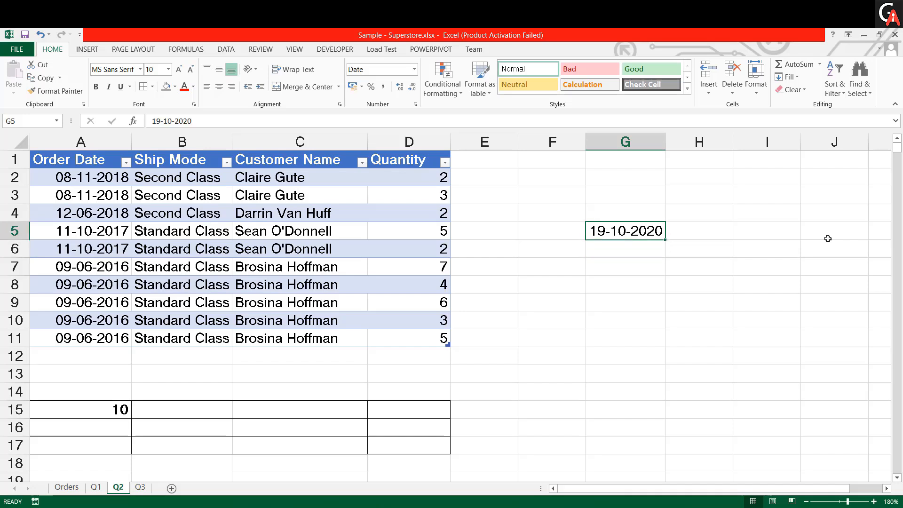
pyautogui.click(414, 70)
pyautogui.click(400, 90)
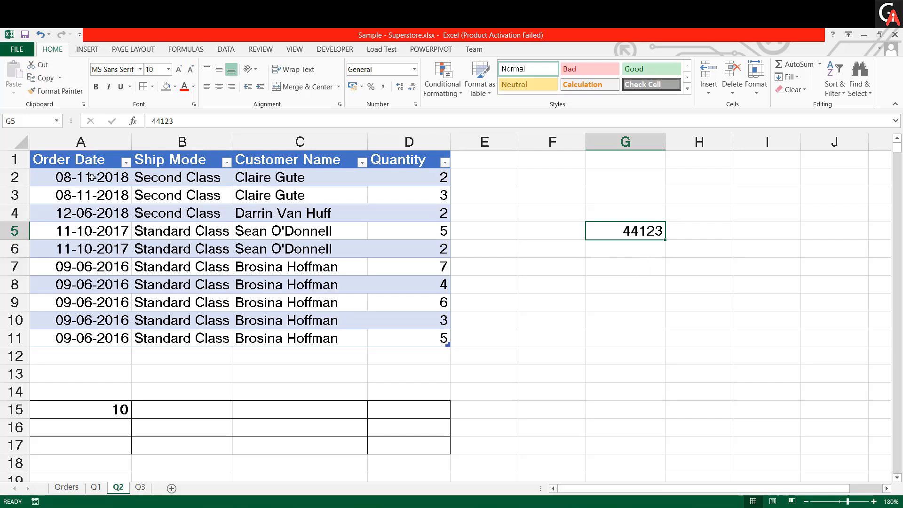
# - Fill the COUNT formula from A15 across to D15 and compare it with the Order Date and Quantity entries
pyautogui.moveTo(92, 178); pyautogui.dragTo(81, 335)
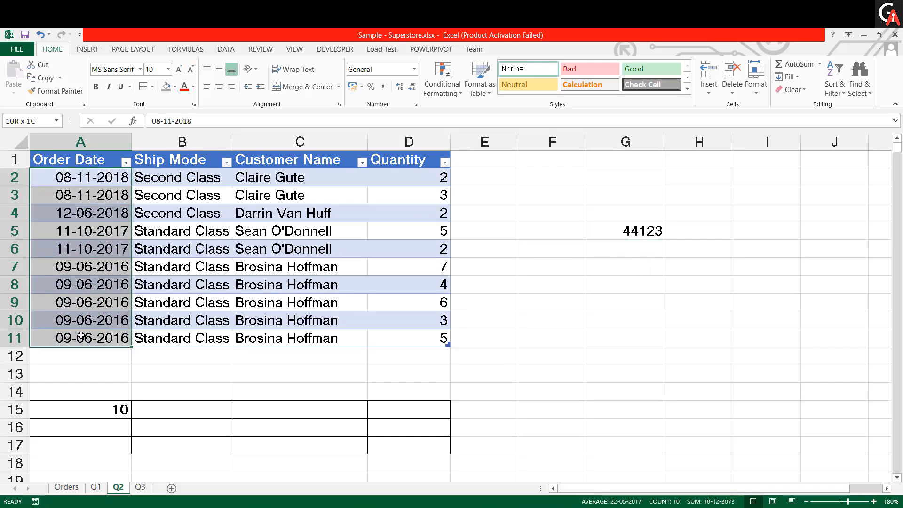
pyautogui.click(124, 412)
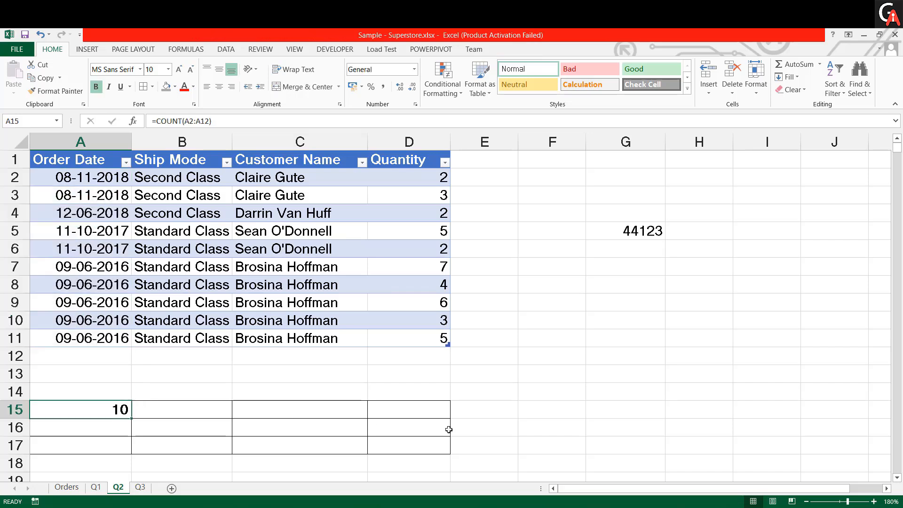
pyautogui.hotkey('shift', 'Right')
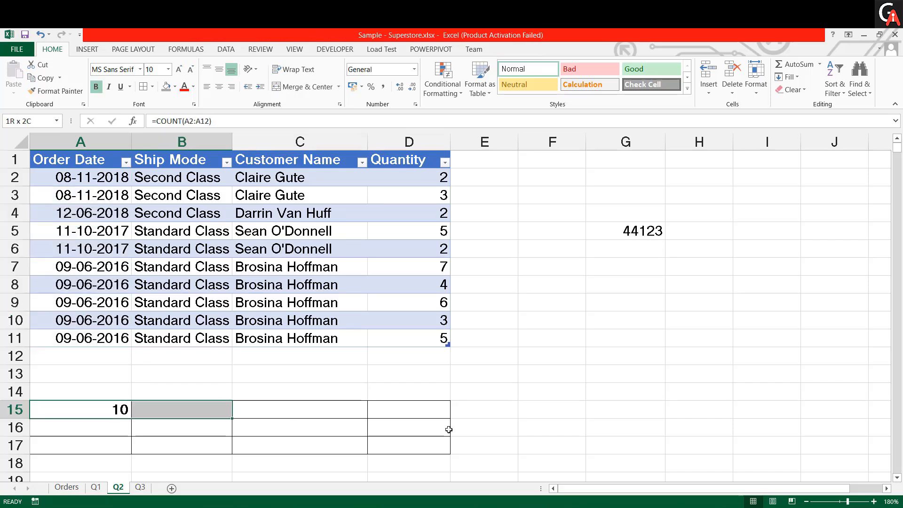
pyautogui.hotkey('ctrl', 'r')
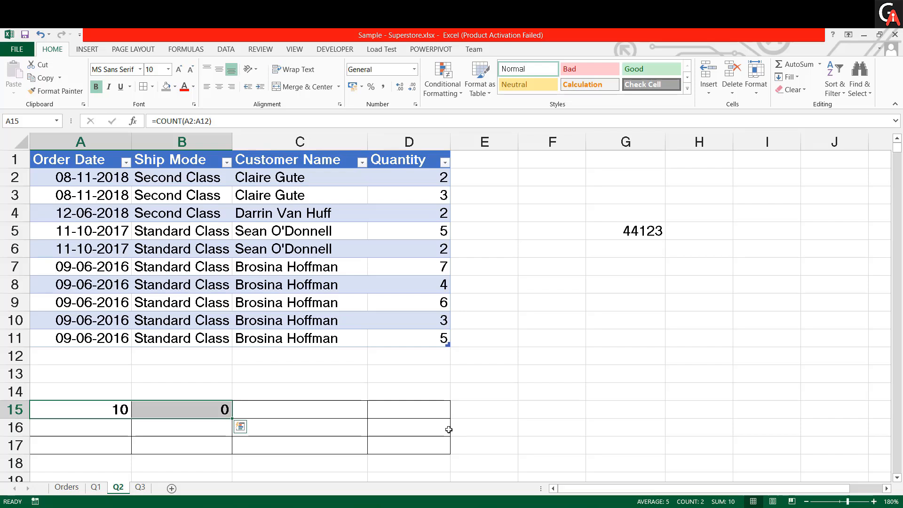
pyautogui.hotkey('shift', 'Right')
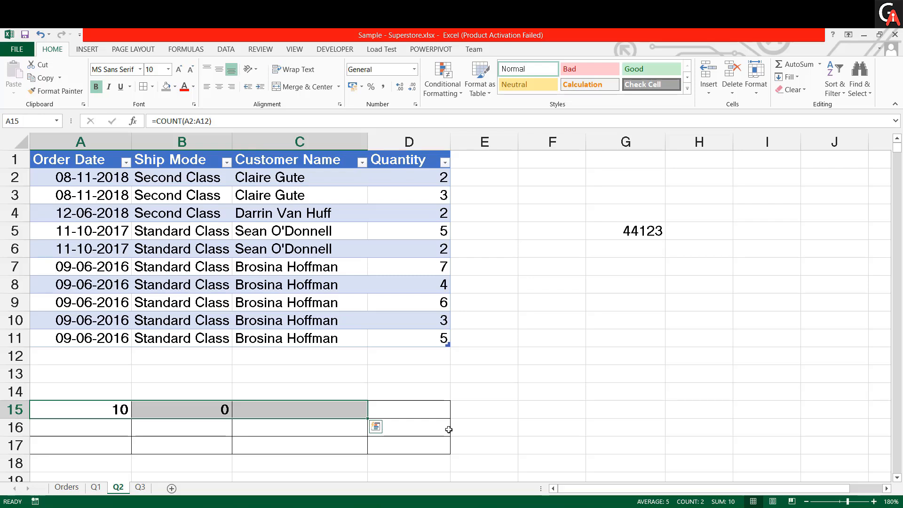
pyautogui.hotkey('ctrl', 'r')
pyautogui.hotkey('shift', 'Right')
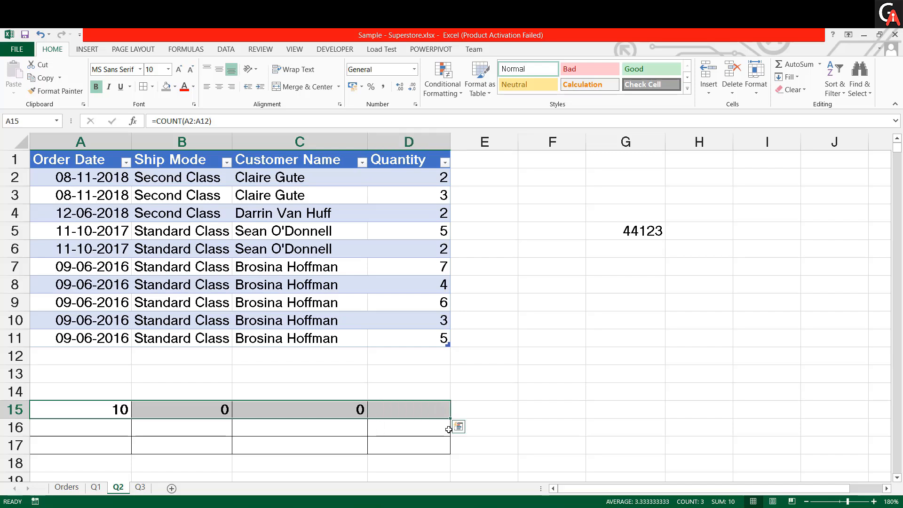
pyautogui.hotkey('ctrl', 'r')
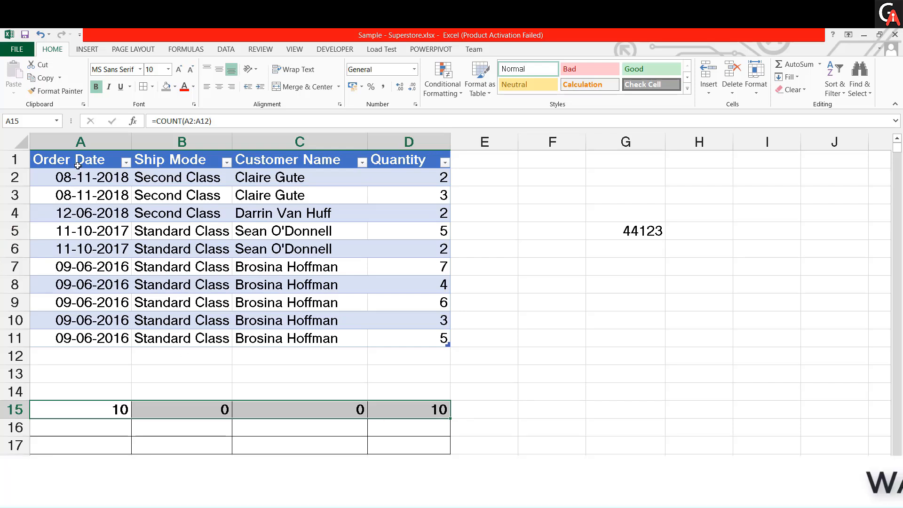
pyautogui.moveTo(77, 174); pyautogui.dragTo(77, 338)
pyautogui.moveTo(423, 178); pyautogui.dragTo(414, 342)
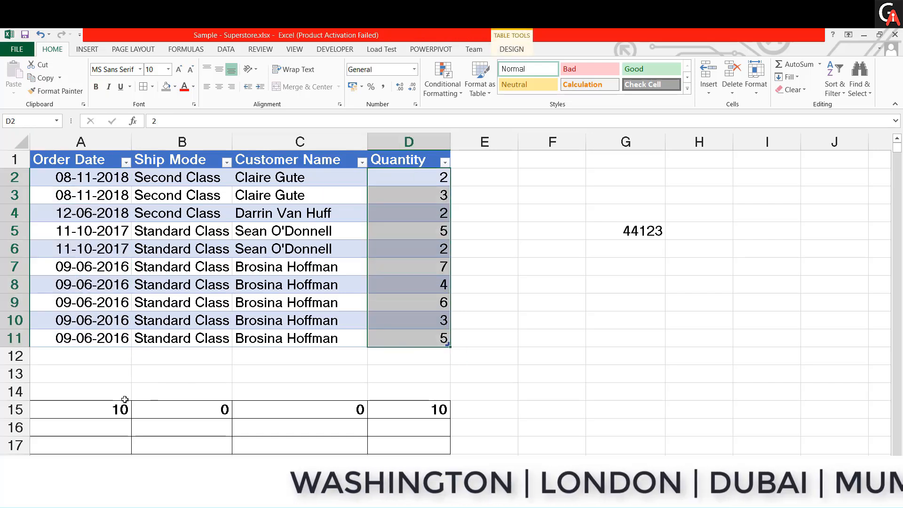
# - Enter the formula =COUNTA(A2:A12) in cell A16, keeping that cell selected
pyautogui.click(127, 427)
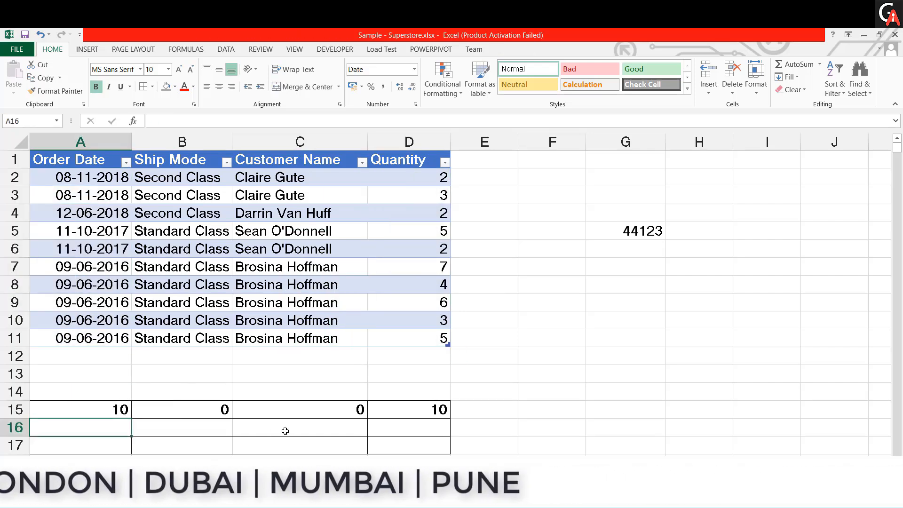
pyautogui.write('=count')
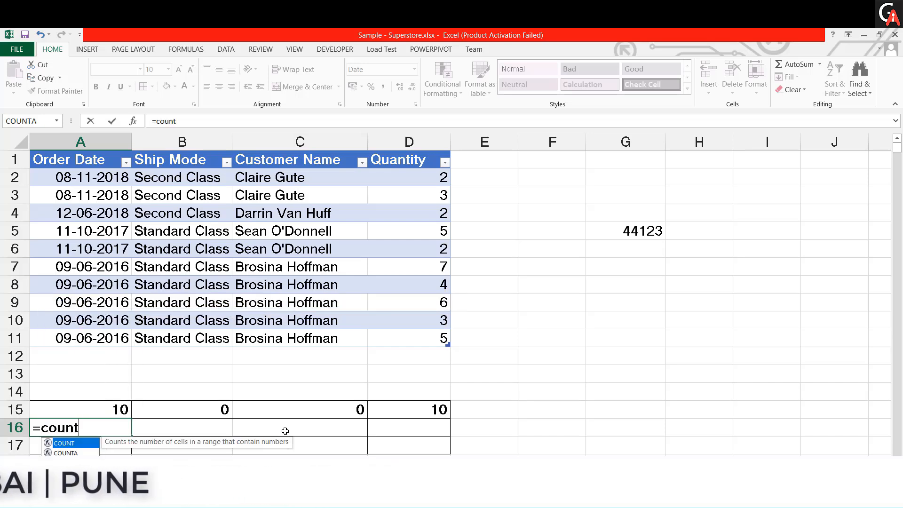
pyautogui.press('Tab')
pyautogui.press('Up')
pyautogui.press('Up')
pyautogui.press('Up')
pyautogui.press('Up')
pyautogui.press('Up')
pyautogui.press('Up')
pyautogui.press('Up')
pyautogui.press('Up')
pyautogui.press('Up')
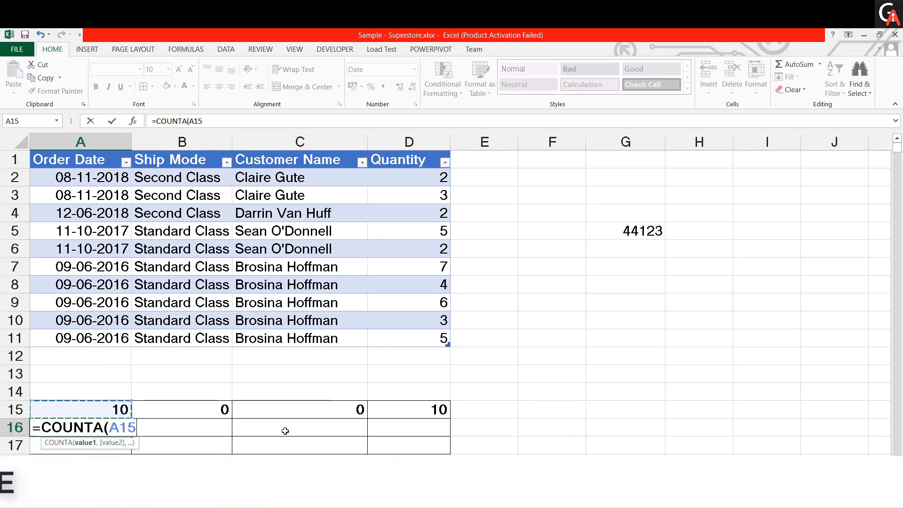
pyautogui.press('Up')
pyautogui.press('Up')
pyautogui.press('Up')
pyautogui.press('Up')
pyautogui.press('Up')
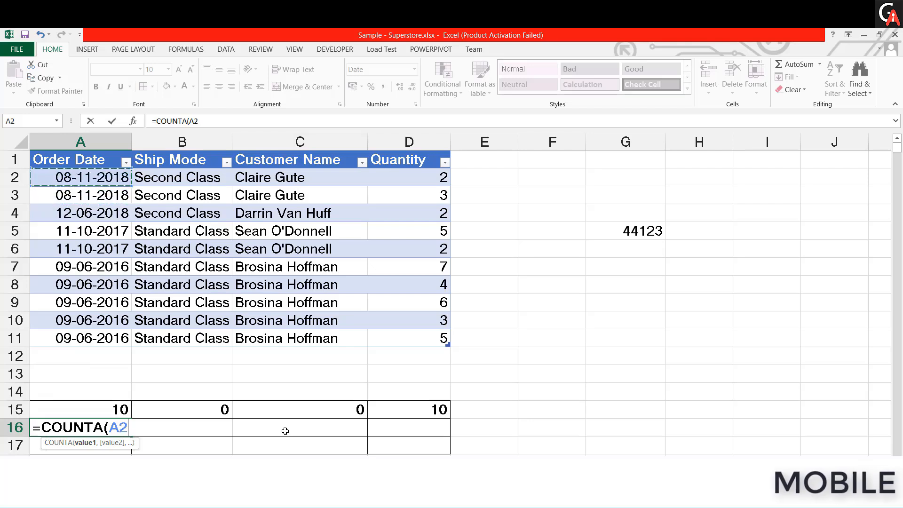
pyautogui.hotkey('shift', 'Down')
pyautogui.hotkey('shift', 'Down')
pyautogui.hotkey('shift', 'Down')
pyautogui.hotkey('shift', 'Down')
pyautogui.hotkey('shift', 'Down')
pyautogui.hotkey('shift', 'Down')
pyautogui.hotkey('shift', 'Down')
pyautogui.hotkey('shift', 'Down')
pyautogui.hotkey('shift', 'Down')
pyautogui.hotkey('shift', 'Down')
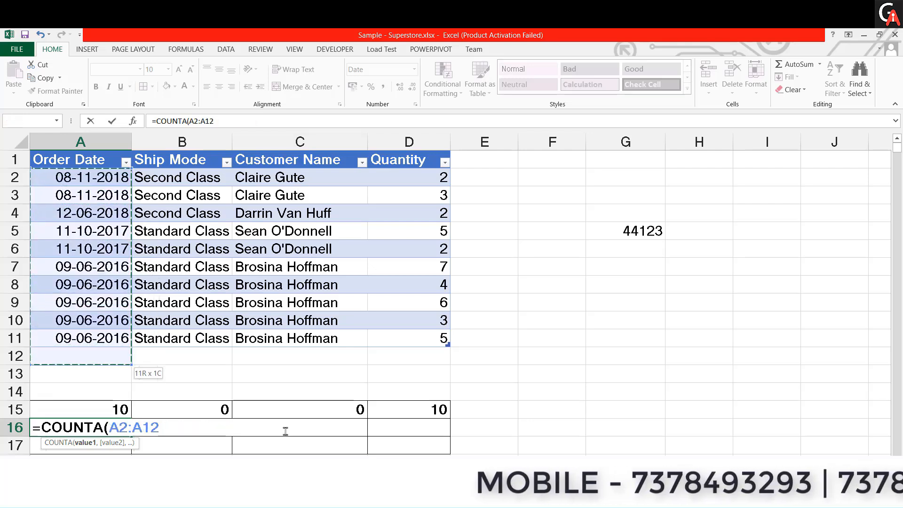
pyautogui.write(')')
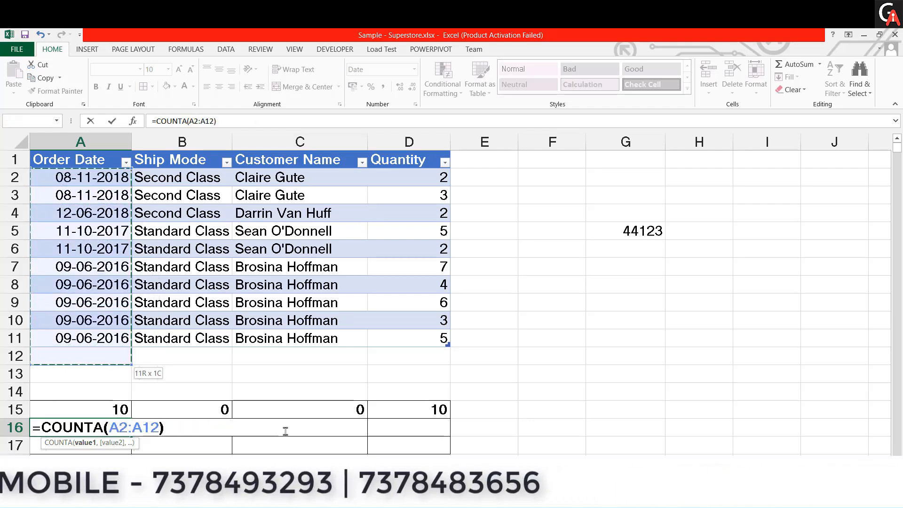
pyautogui.hotkey('ctrl', 'Return')
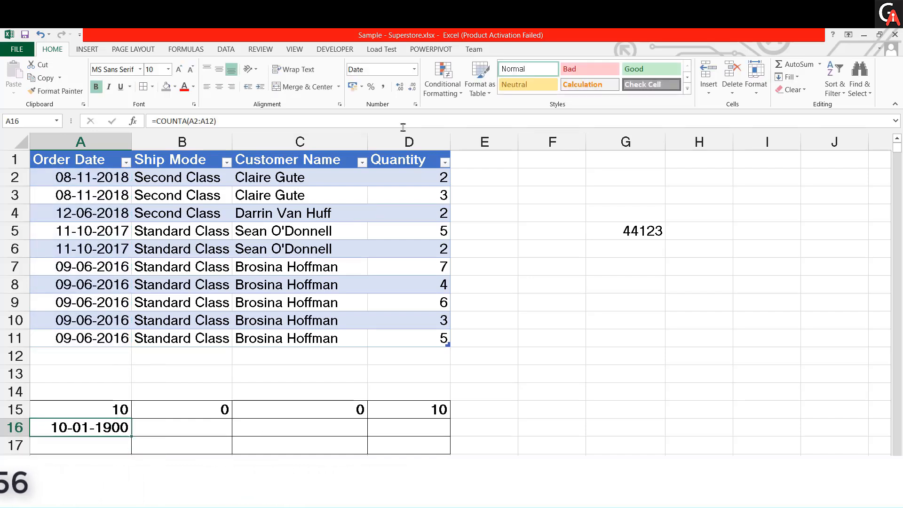
# - Set cell A16's number format to General and fill its COUNTA formula across to D16
pyautogui.click(414, 69)
pyautogui.click(410, 84)
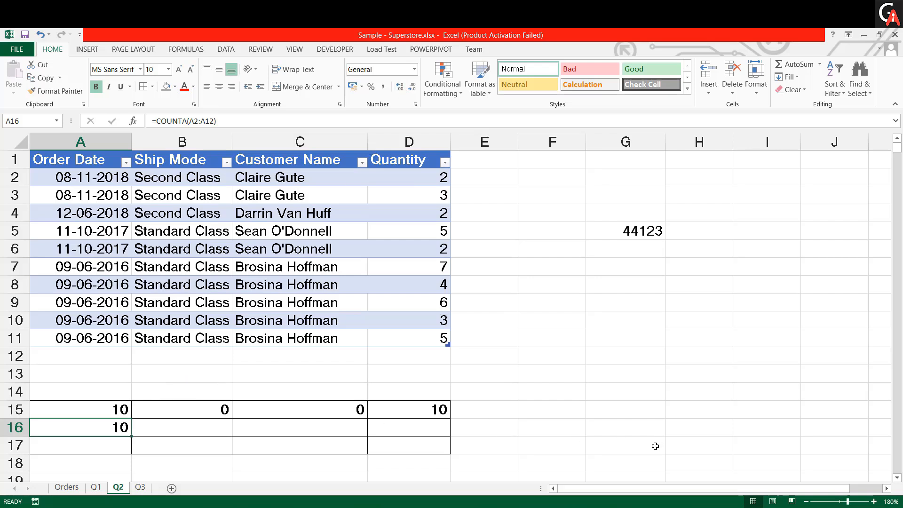
pyautogui.hotkey('shift', 'Right')
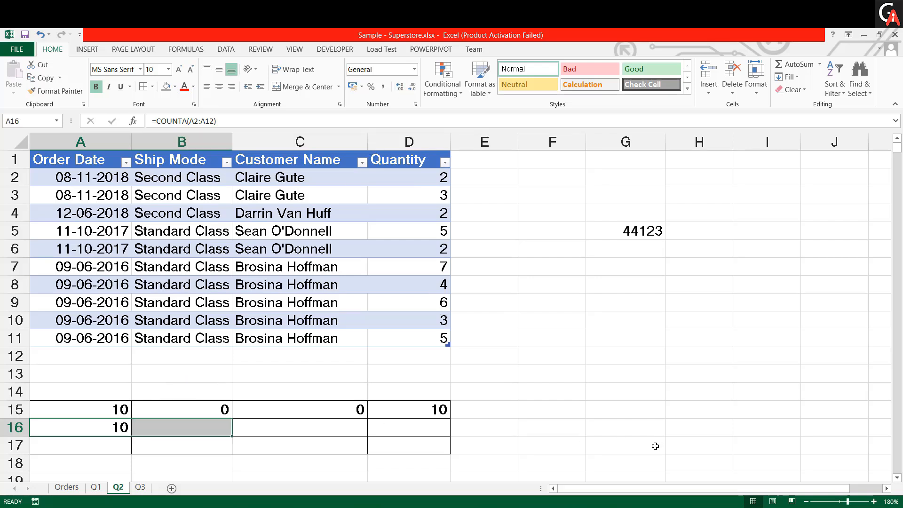
pyautogui.hotkey('ctrl', 'r')
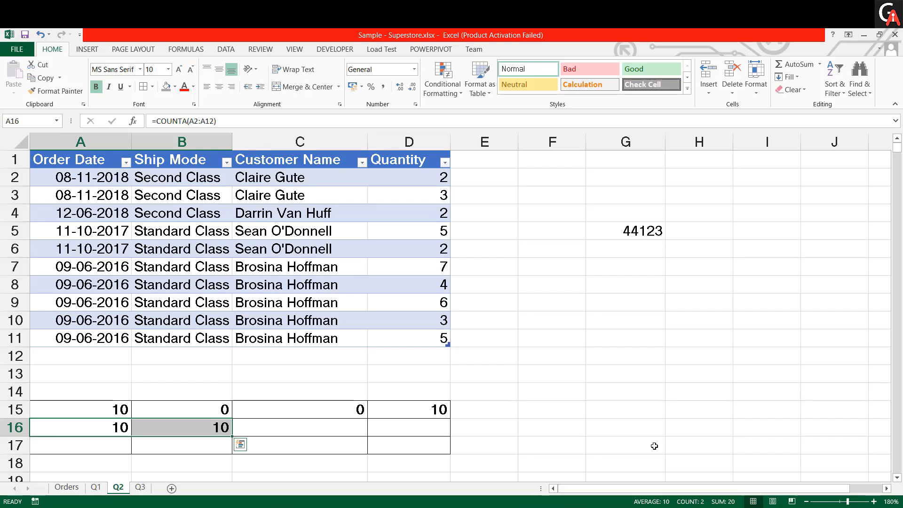
pyautogui.hotkey('shift', 'Right')
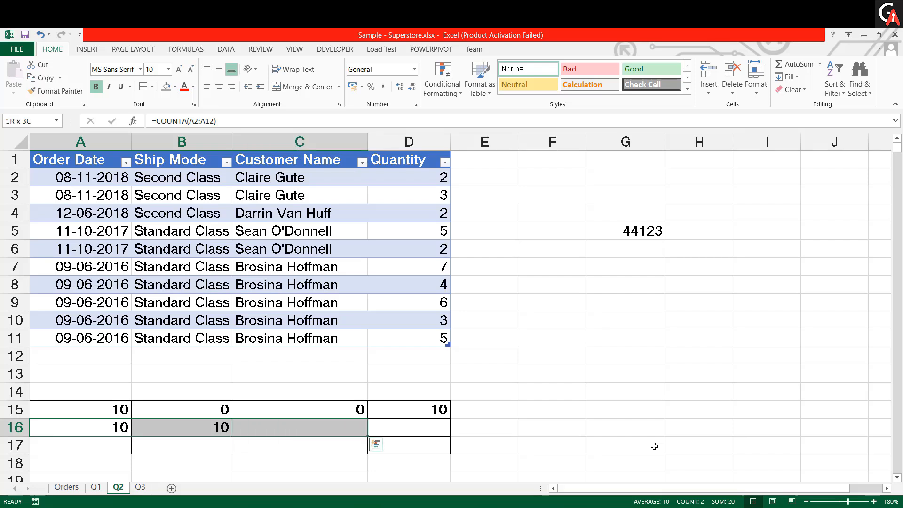
pyautogui.hotkey('ctrl', 'r')
pyautogui.hotkey('shift', 'Right')
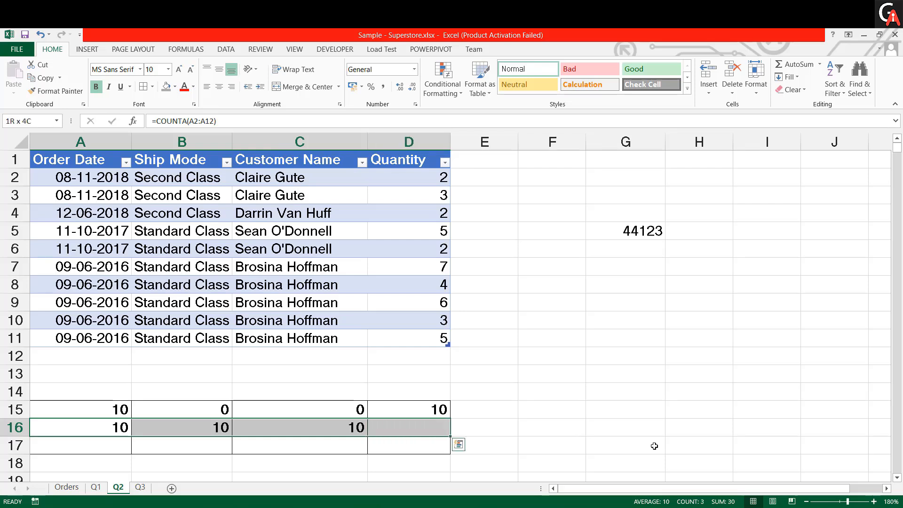
pyautogui.hotkey('ctrl', 'r')
# - Enter the formula =COUNTBLANK(A2:A12) in cell A17, keeping that cell selected
pyautogui.press('Down')
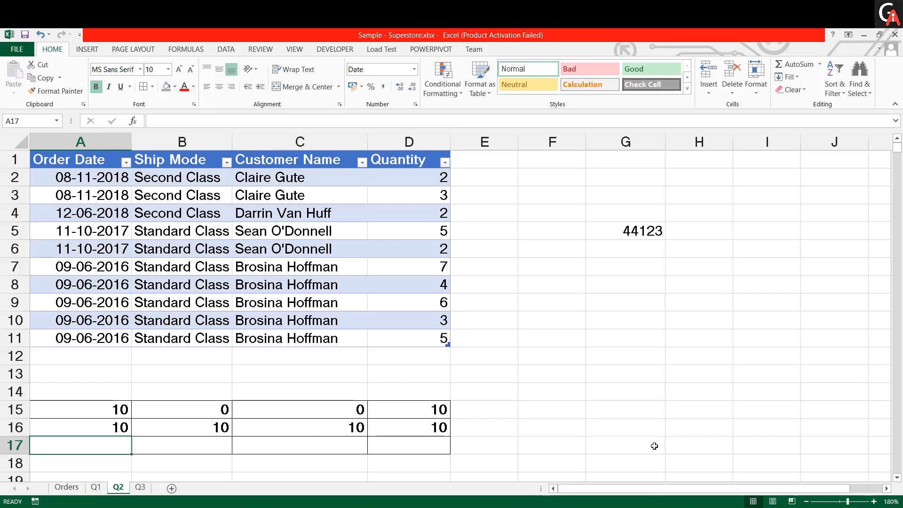
pyautogui.write('=')
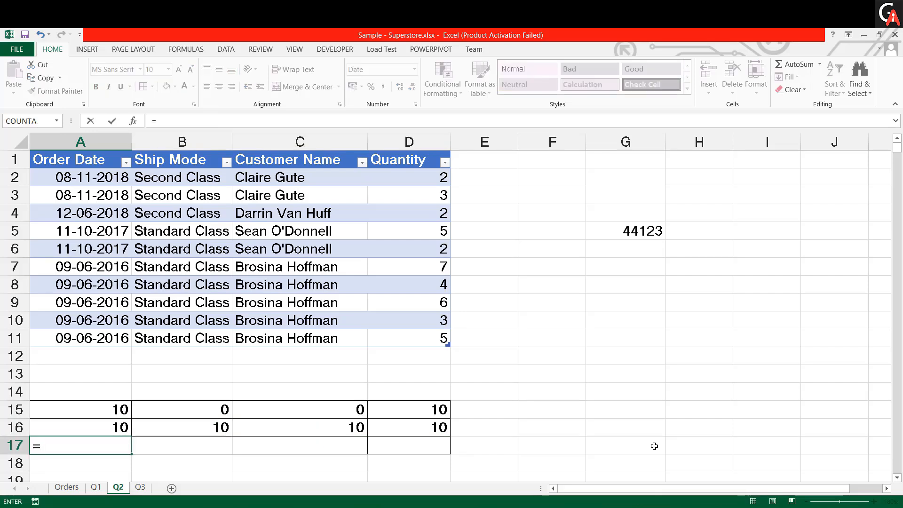
pyautogui.write('count')
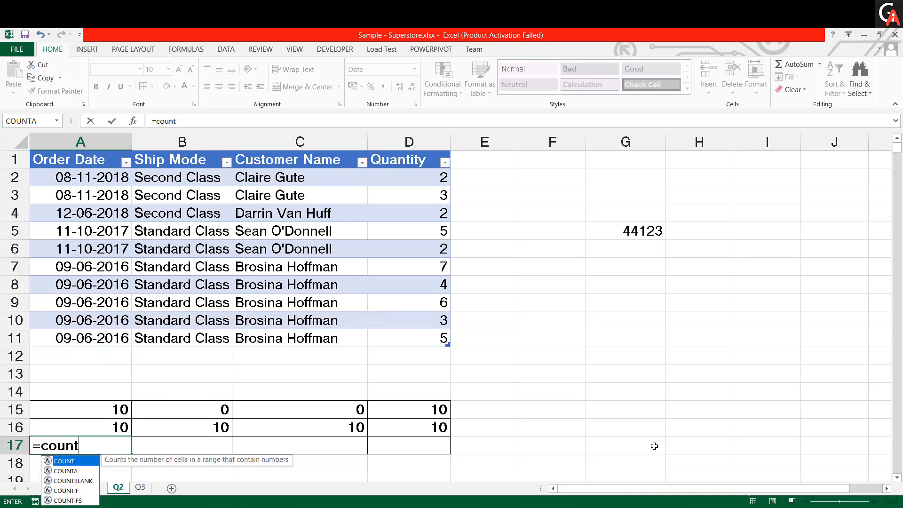
pyautogui.press('Down')
pyautogui.press('Down')
pyautogui.press('Tab')
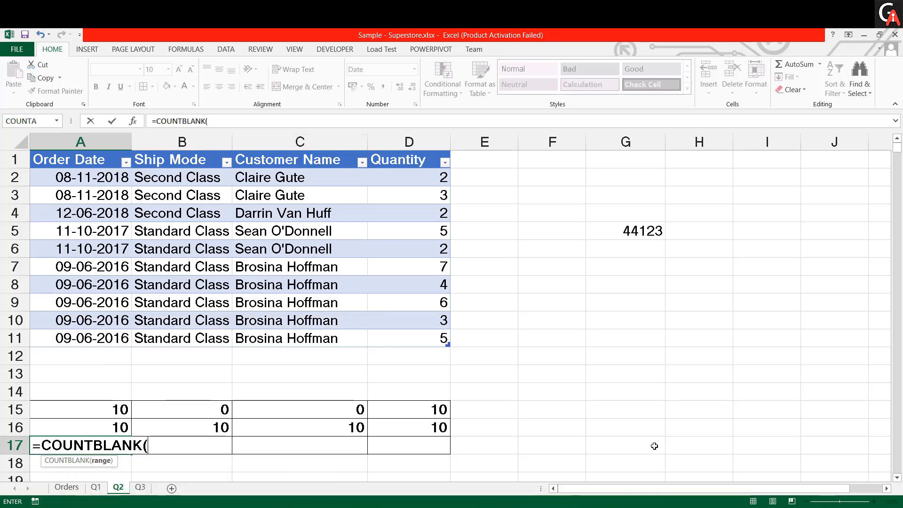
pyautogui.press('Up')
pyautogui.press('Up')
pyautogui.press('Up')
pyautogui.press('Up')
pyautogui.press('Up')
pyautogui.press('Up')
pyautogui.press('Up')
pyautogui.press('Up')
pyautogui.press('Up')
pyautogui.press('Up')
pyautogui.press('Up')
pyautogui.press('Up')
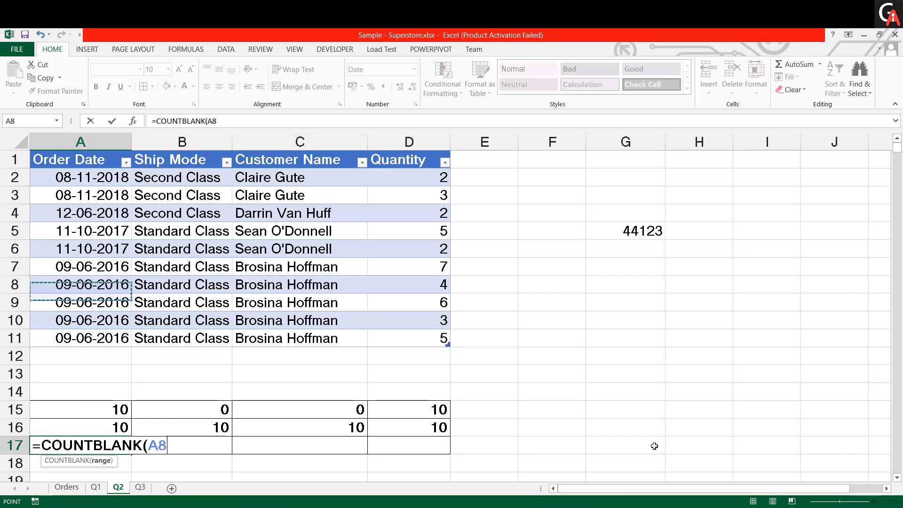
pyautogui.press('Up')
pyautogui.press('Up')
pyautogui.press('Up')
pyautogui.hotkey('shift', 'Down')
pyautogui.hotkey('shift', 'Down')
pyautogui.hotkey('shift', 'Down')
pyautogui.hotkey('shift', 'Down')
pyautogui.hotkey('shift', 'Down')
pyautogui.hotkey('shift', 'Down')
pyautogui.hotkey('shift', 'Down')
pyautogui.hotkey('shift', 'Down')
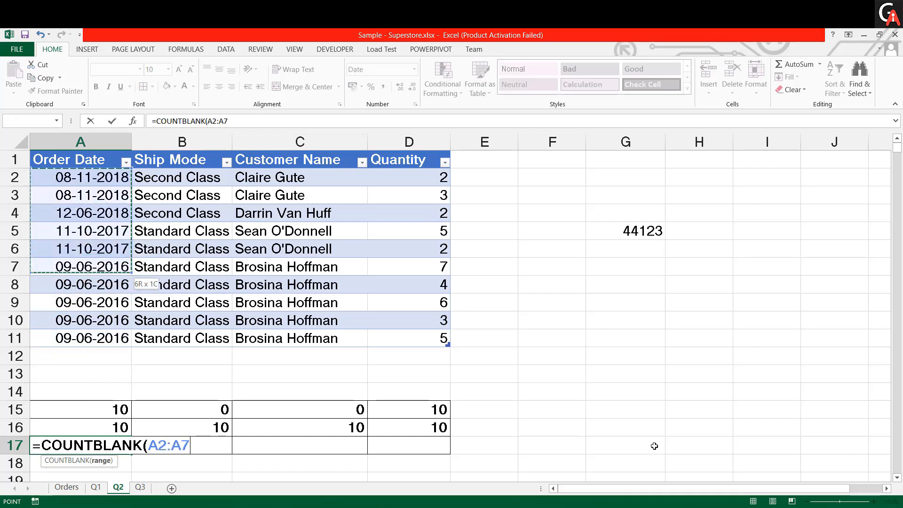
pyautogui.hotkey('shift', 'Down')
pyautogui.hotkey('shift', 'Down')
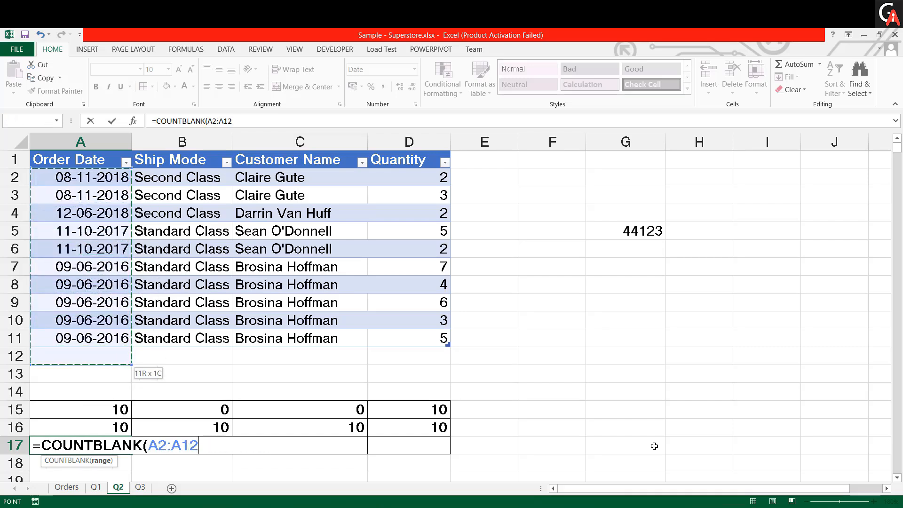
pyautogui.write(')')
pyautogui.press('Return')
pyautogui.press('Up')
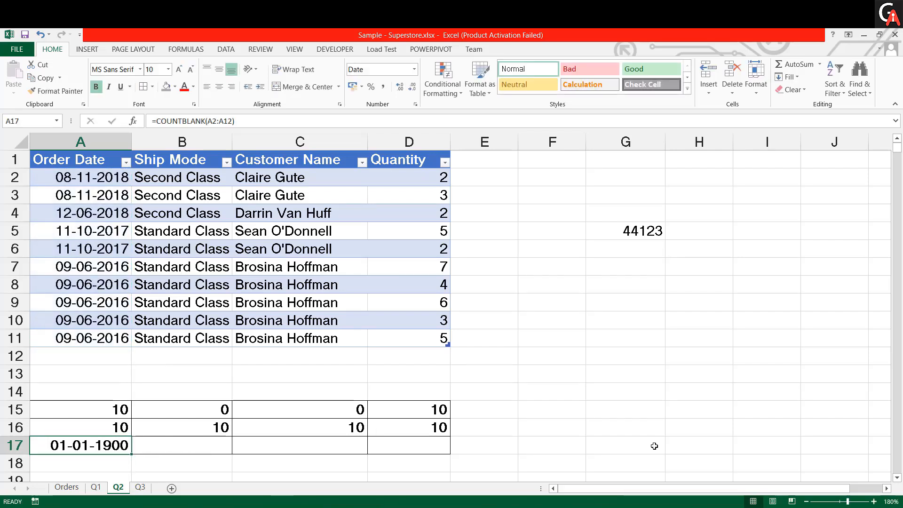
# - Set cell A17's number format to General and fill its COUNTBLANK formula across to D17
pyautogui.click(414, 69)
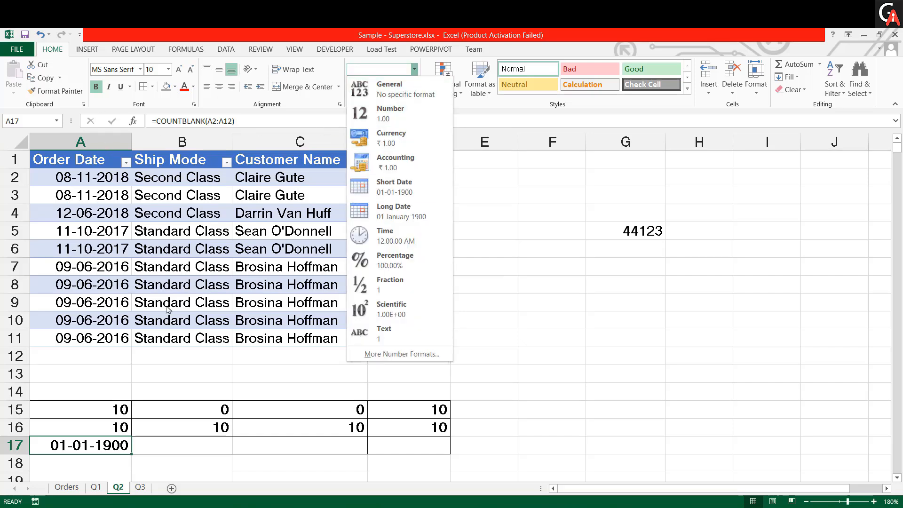
pyautogui.click(410, 89)
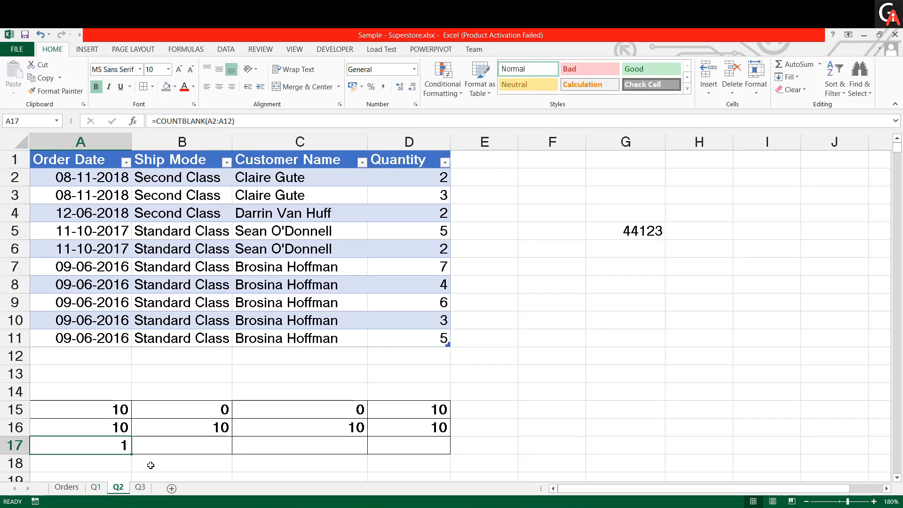
pyautogui.hotkey('shift', 'Right')
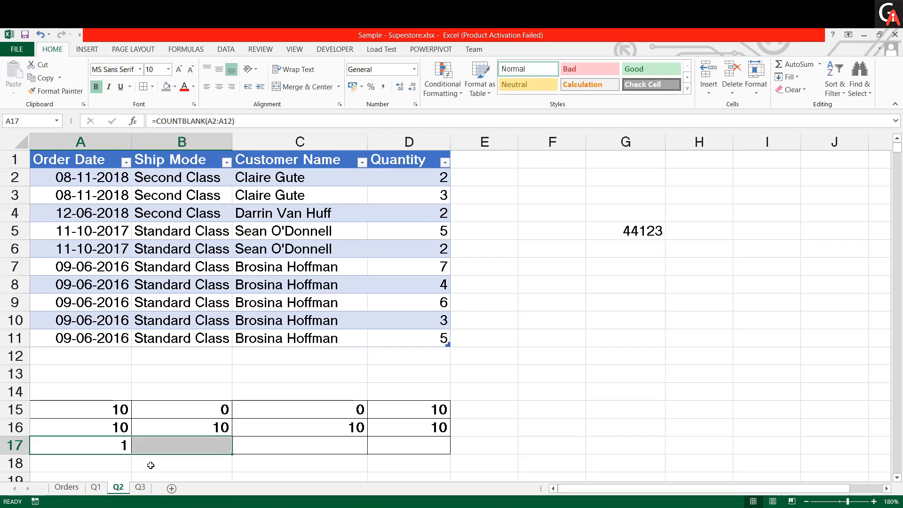
pyautogui.hotkey('shift', 'Right')
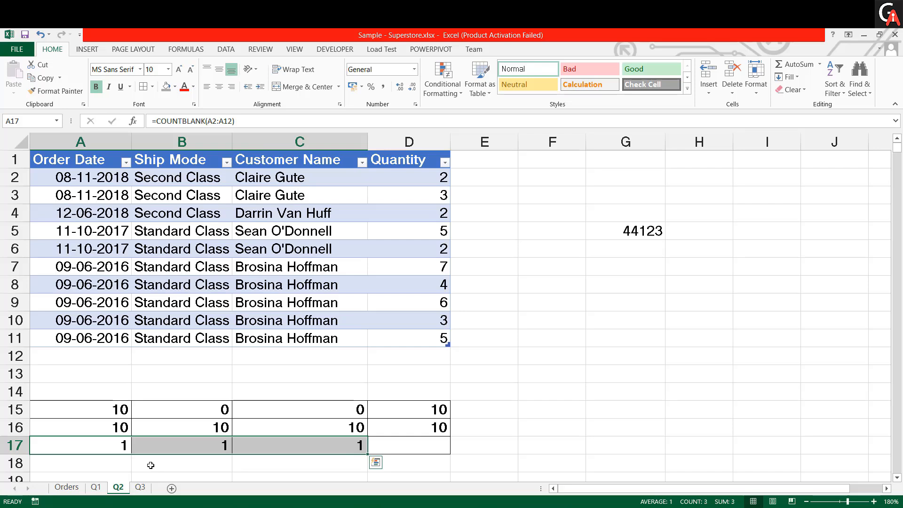
pyautogui.hotkey('shift', 'Right')
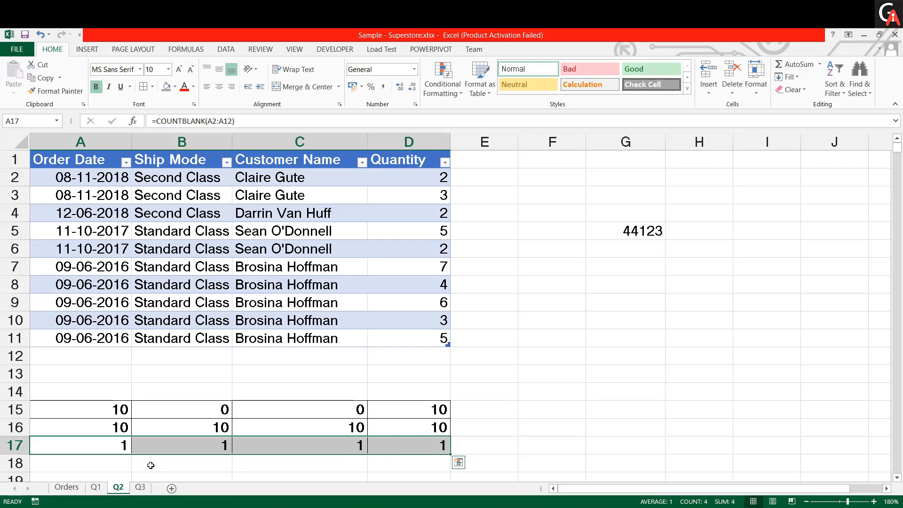
# - Inspect the blank cell D12 and review the COUNT, COUNTA and COUNTBLANK formulas in A15, A16 and A17
pyautogui.click(389, 358)
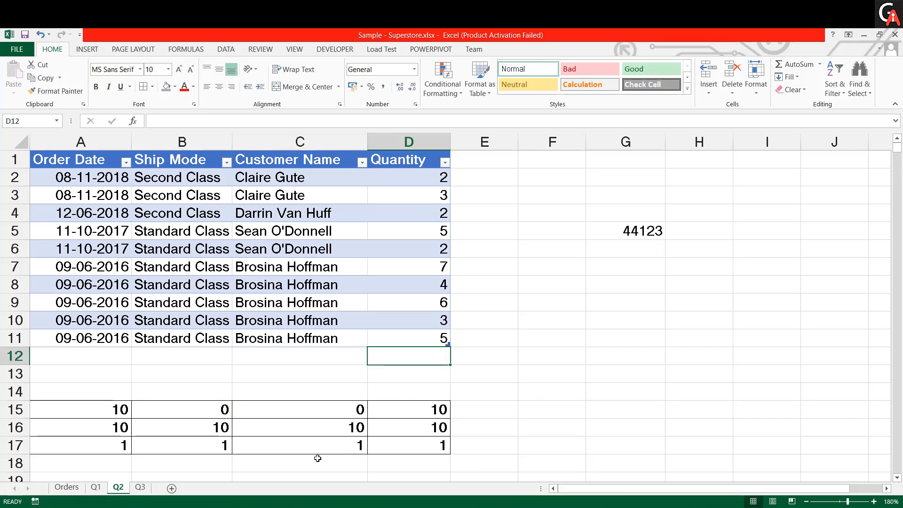
pyautogui.click(119, 413)
pyautogui.click(119, 427)
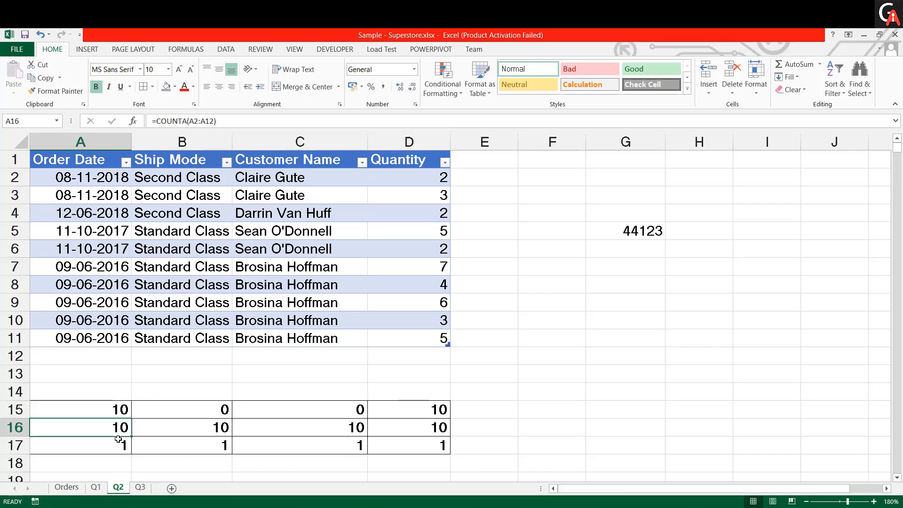
pyautogui.click(119, 447)
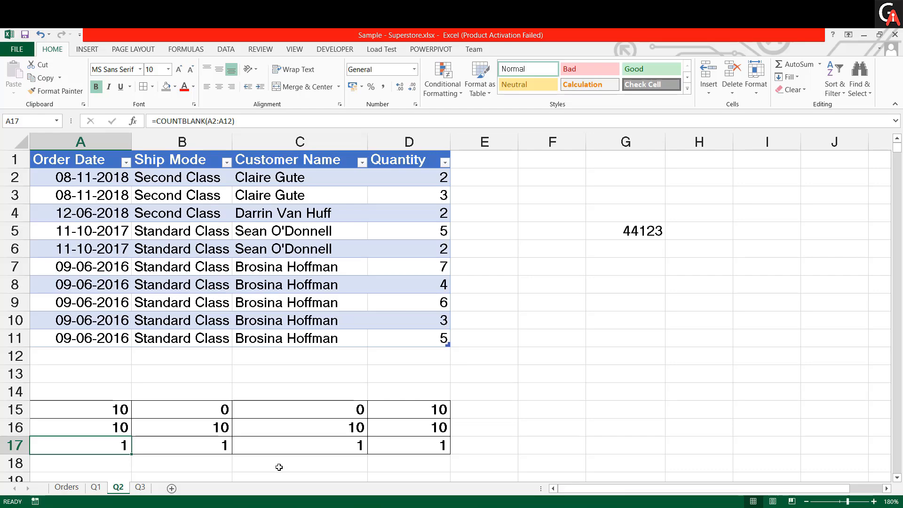
# - Switch to the interview questions PDF in the browser and go to question 3 on IF() and IFERROR()
pyautogui.hotkey('alt', 'Tab')
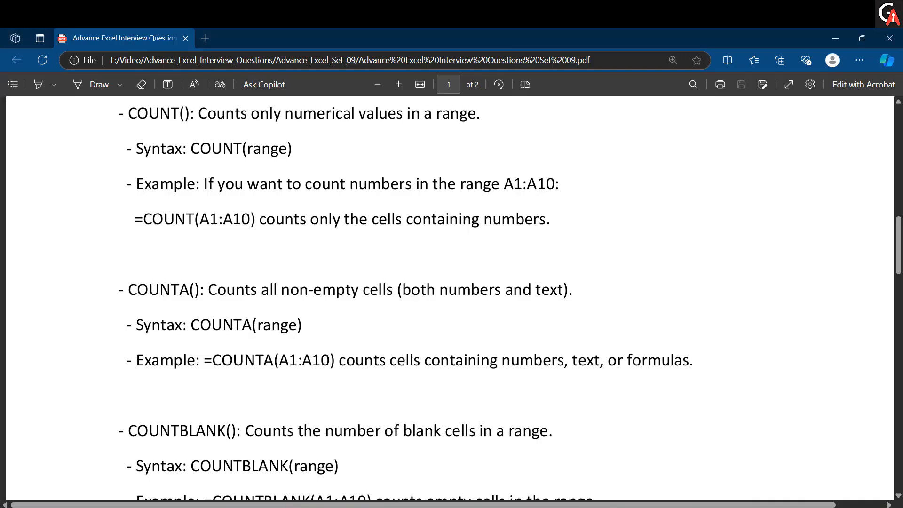
pyautogui.scroll(-15, 117, 360)
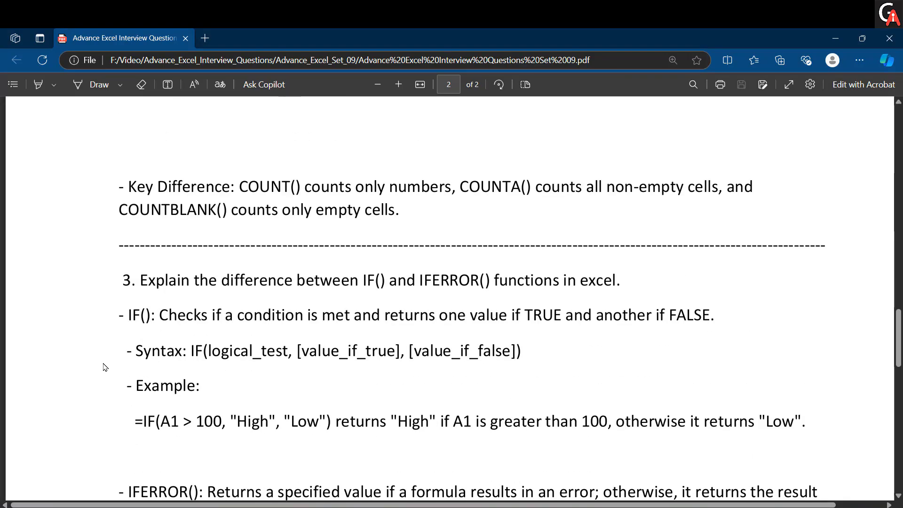
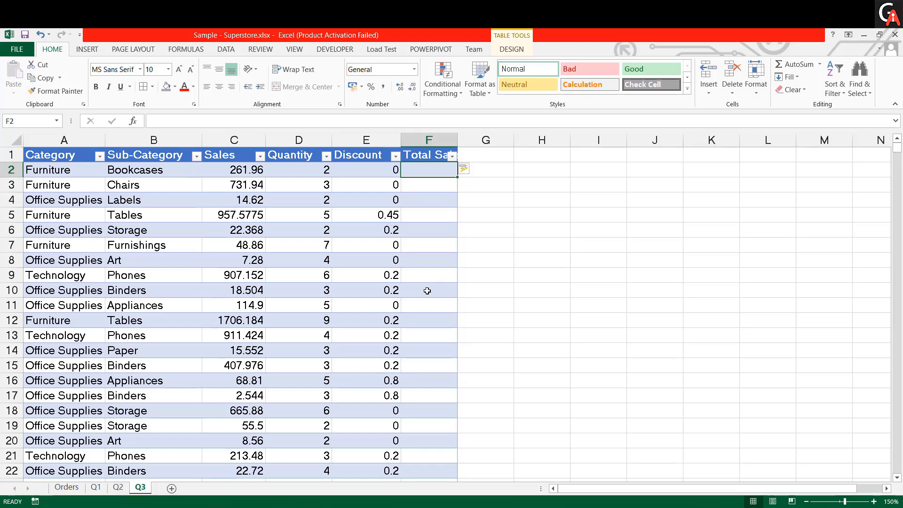
# - Inspect the Sales, Quantity and Discount values in row 2 and the Tables discount in cell E5
pyautogui.click(247, 172)
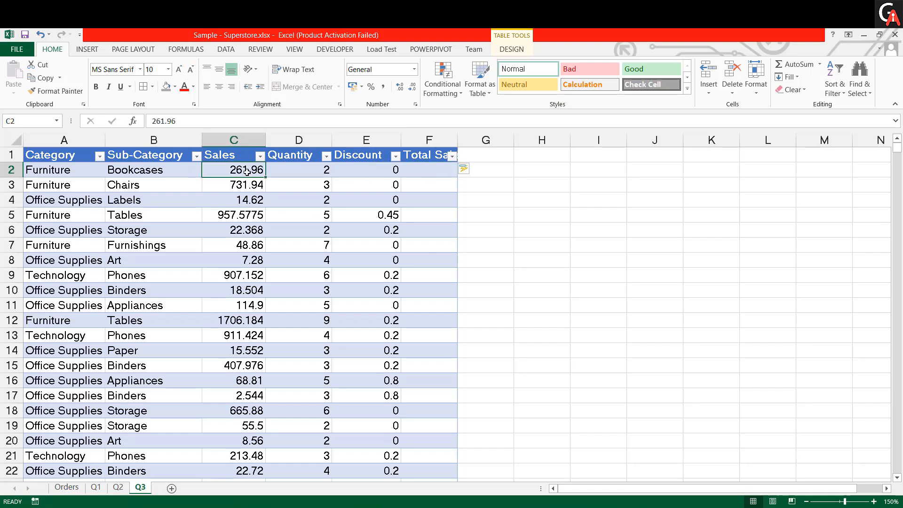
pyautogui.click(302, 172)
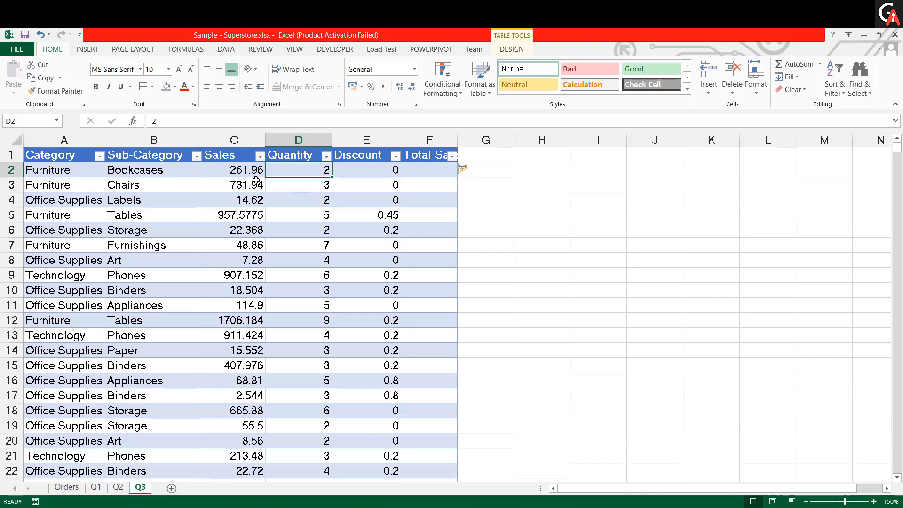
pyautogui.click(389, 175)
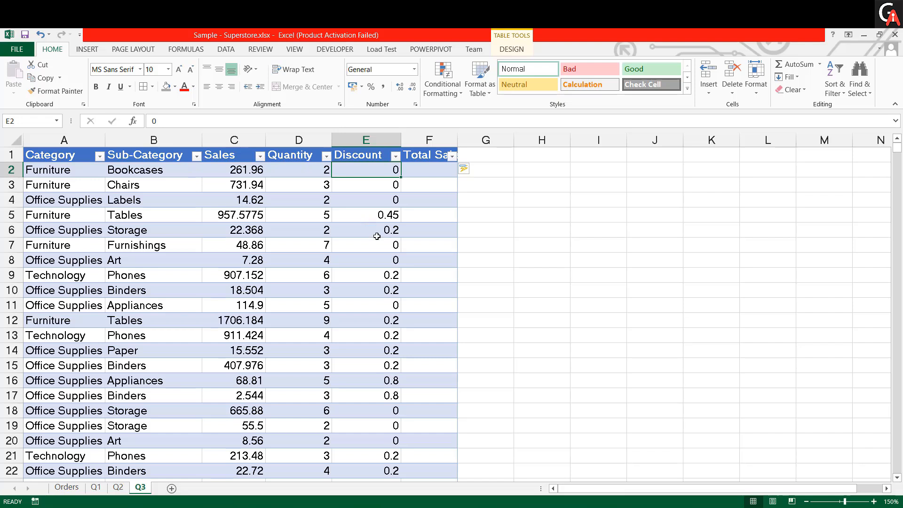
pyautogui.click(379, 218)
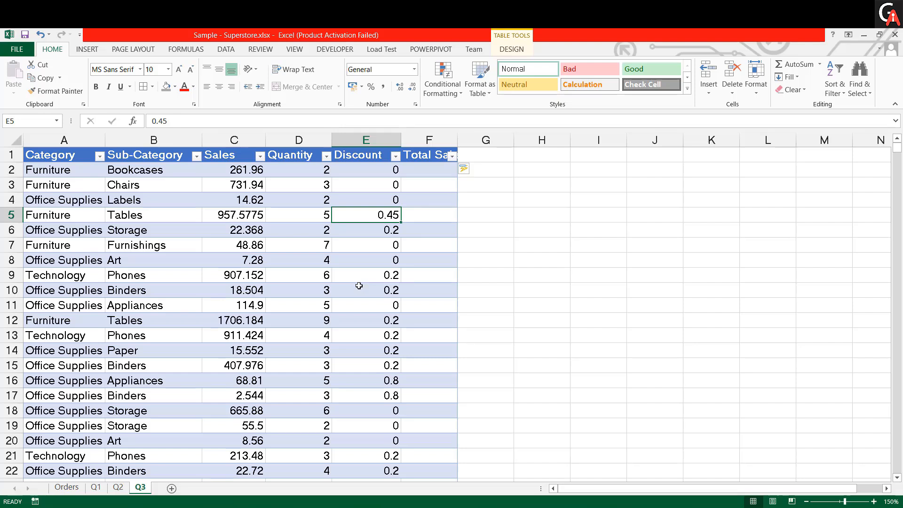
pyautogui.click(427, 169)
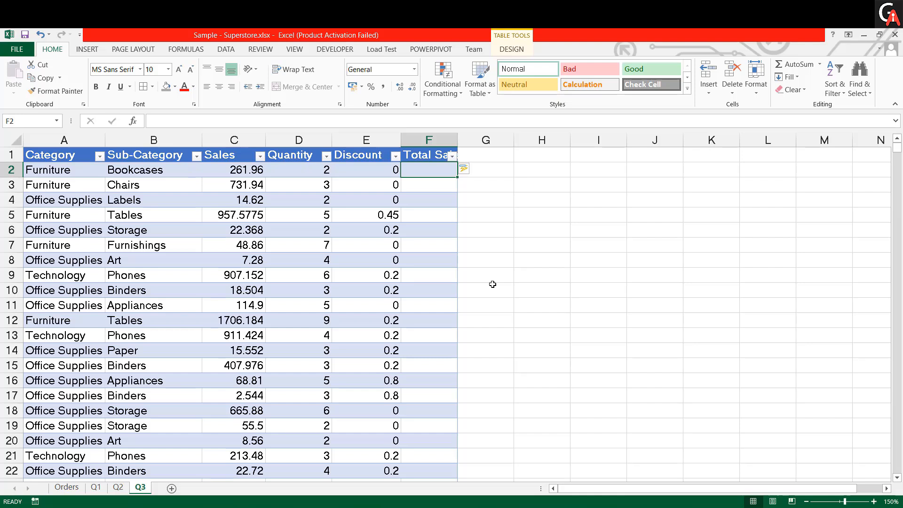
pyautogui.write('=')
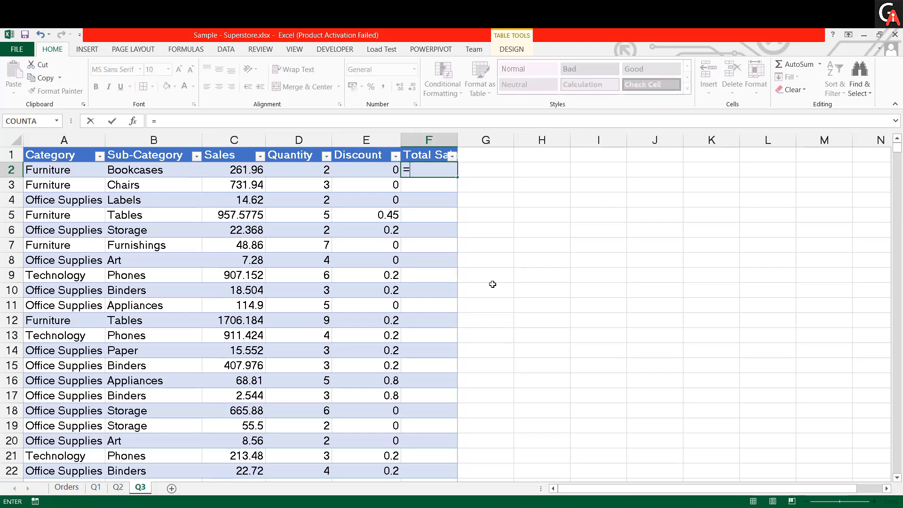
pyautogui.press('Left')
pyautogui.press('Left')
pyautogui.press('Left')
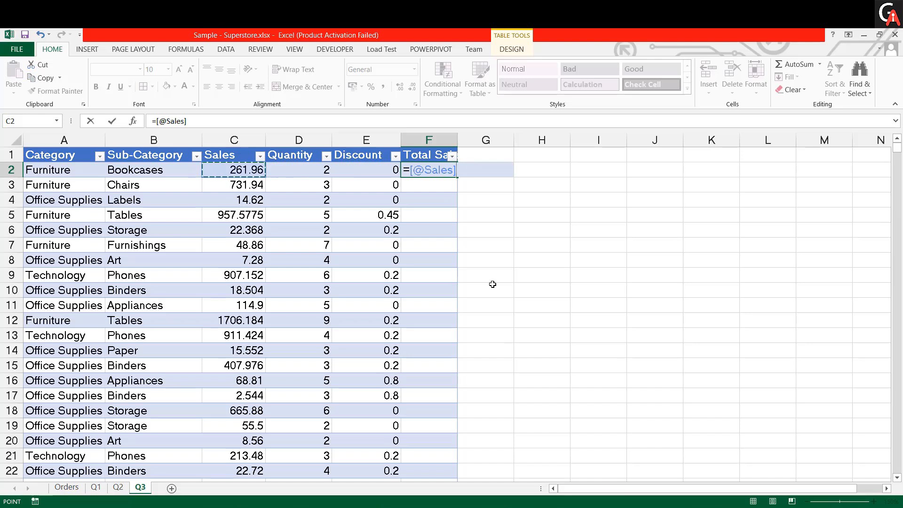
pyautogui.write('*')
pyautogui.press('Left')
pyautogui.press('Left')
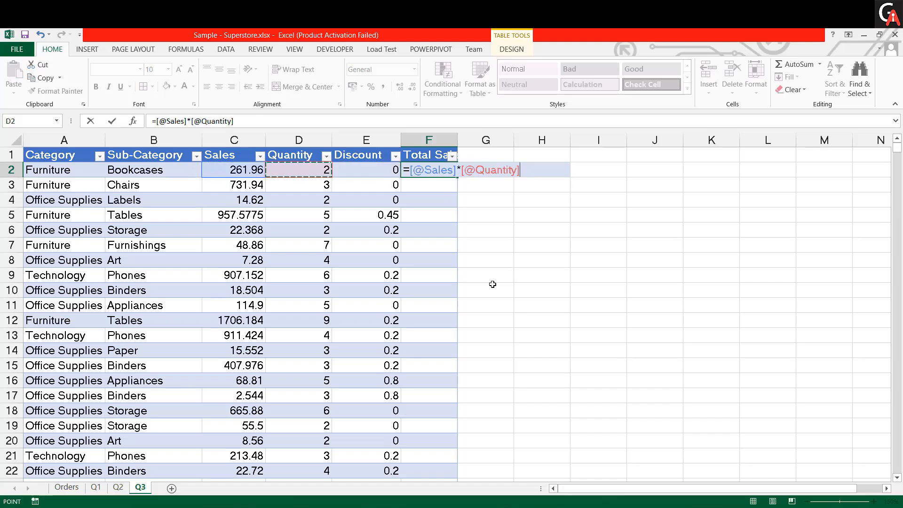
pyautogui.write('*(')
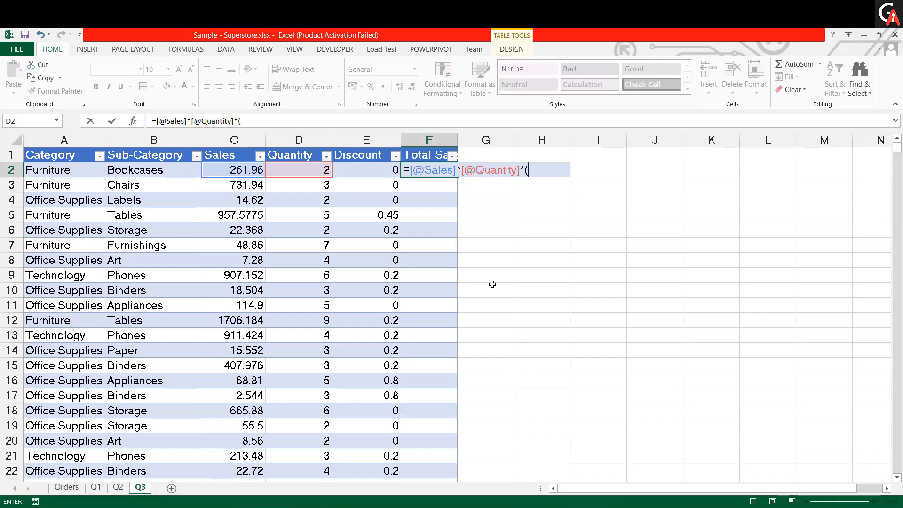
pyautogui.write('1-')
pyautogui.press('Left')
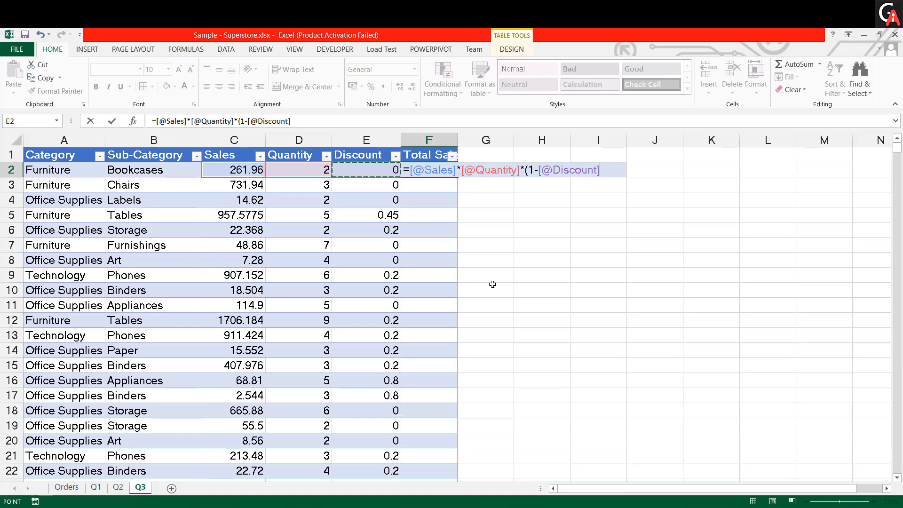
pyautogui.write(')')
pyautogui.press('Return')
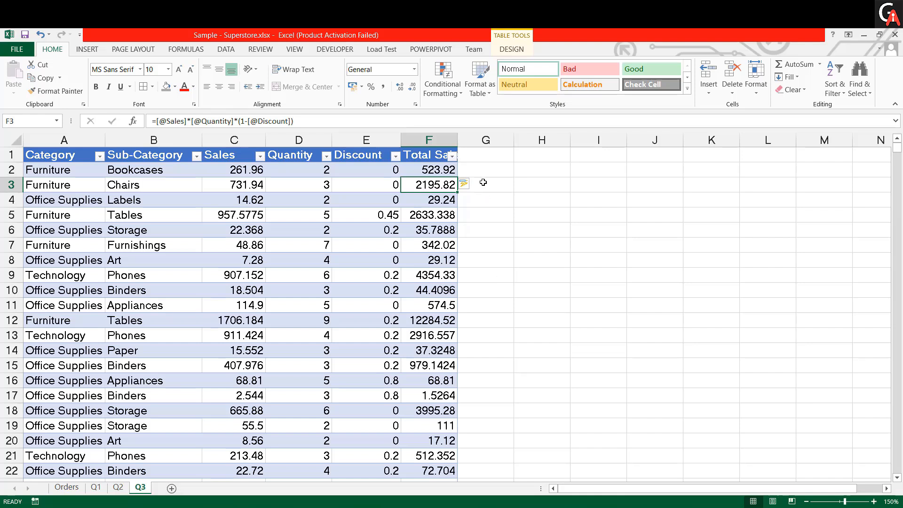
# - Select cell G1 and review the Total Sales filter values through to the largest, leaving the data unfiltered
pyautogui.click(481, 159)
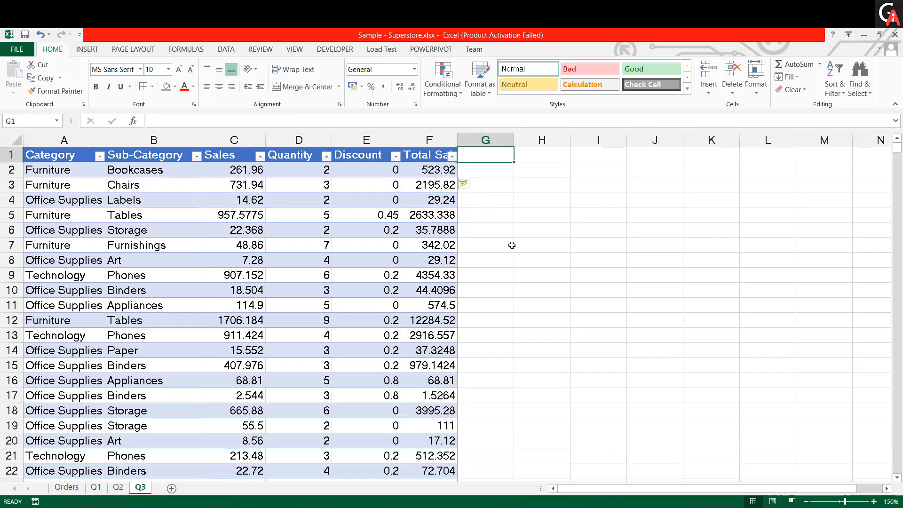
pyautogui.click(451, 156)
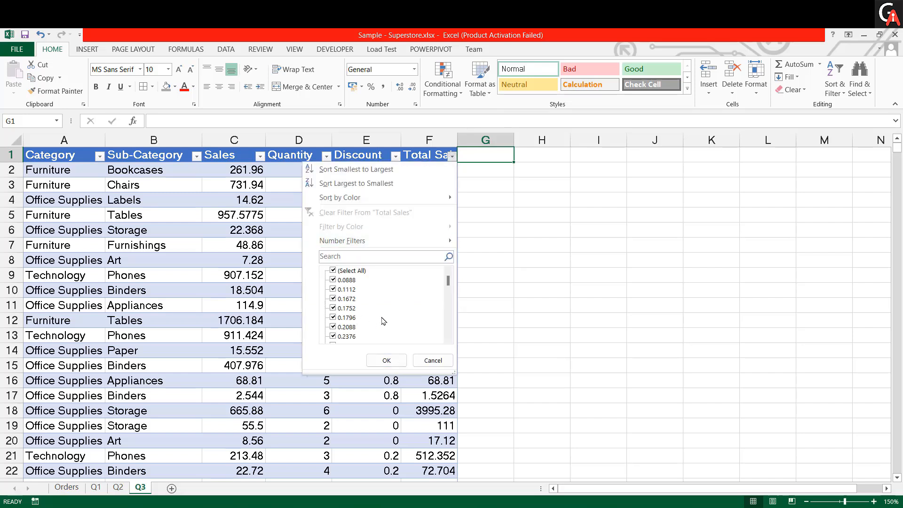
pyautogui.moveTo(448, 282); pyautogui.dragTo(456, 379)
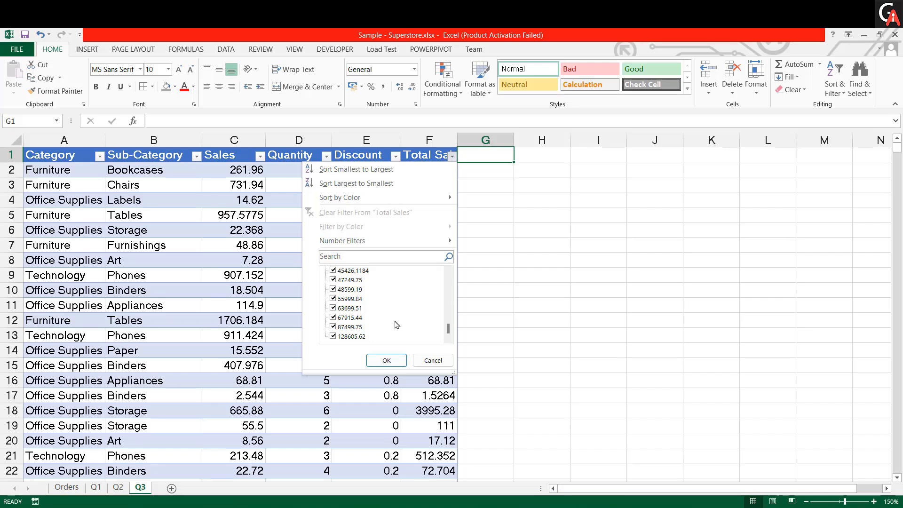
pyautogui.click(501, 207)
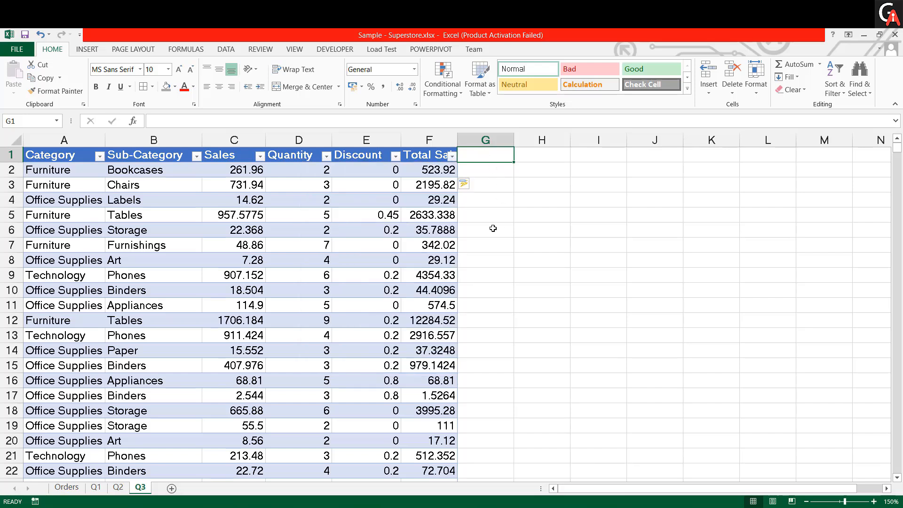
# - Add a table column in G with the header Total Sales Cat
pyautogui.write('Tot')
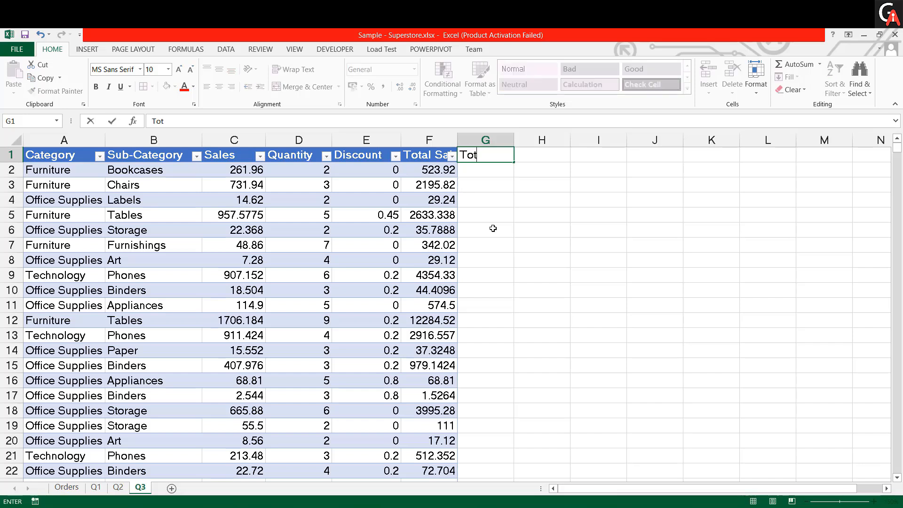
pyautogui.write('al Sales C')
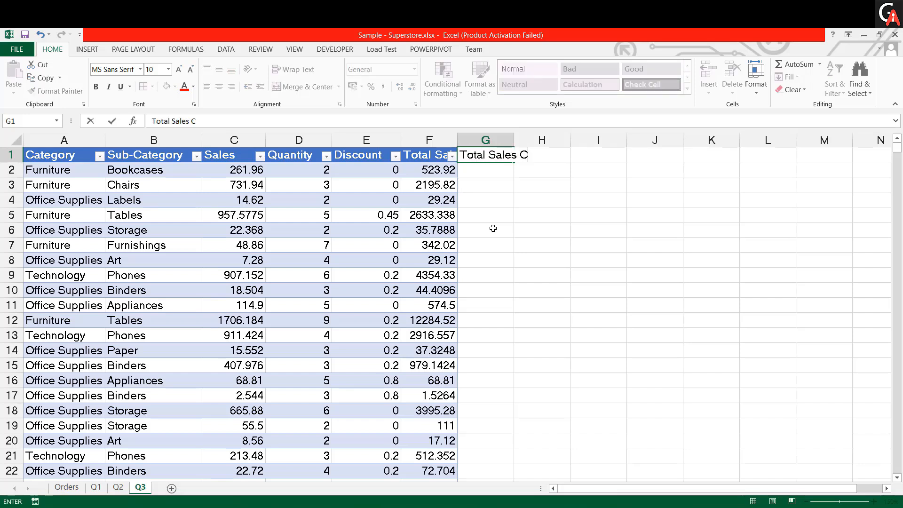
pyautogui.write('at')
pyautogui.press('Return')
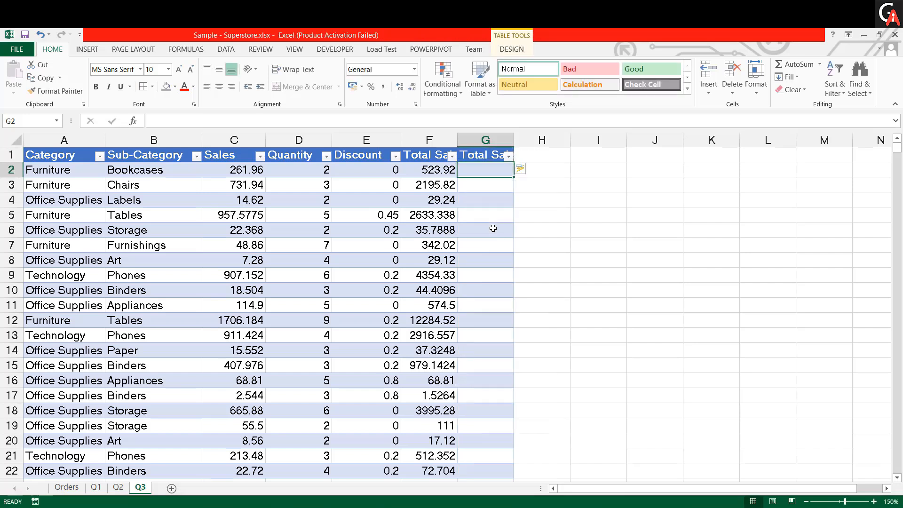
# - Enter the formula =IF([@[Total Sales]] > 50000,"High","Low") in cell G2 to categorise every row's total sales
pyautogui.write('=if')
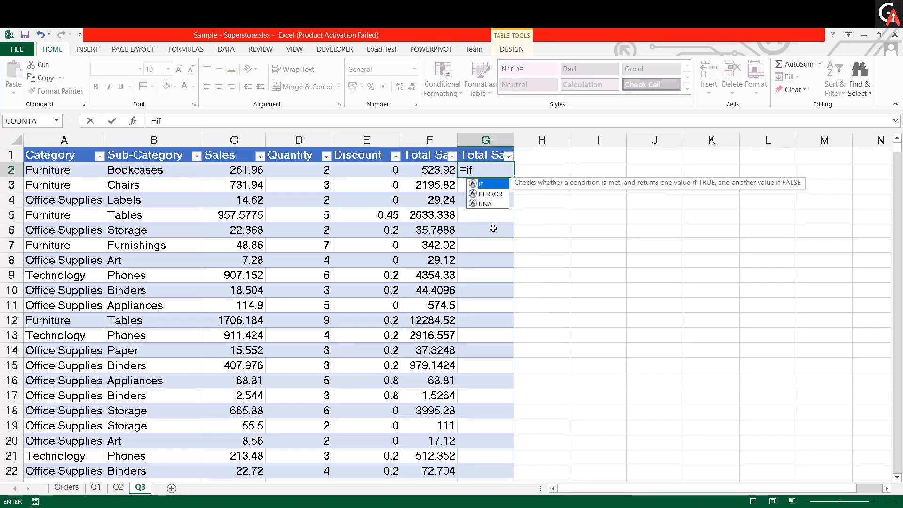
pyautogui.press('Tab')
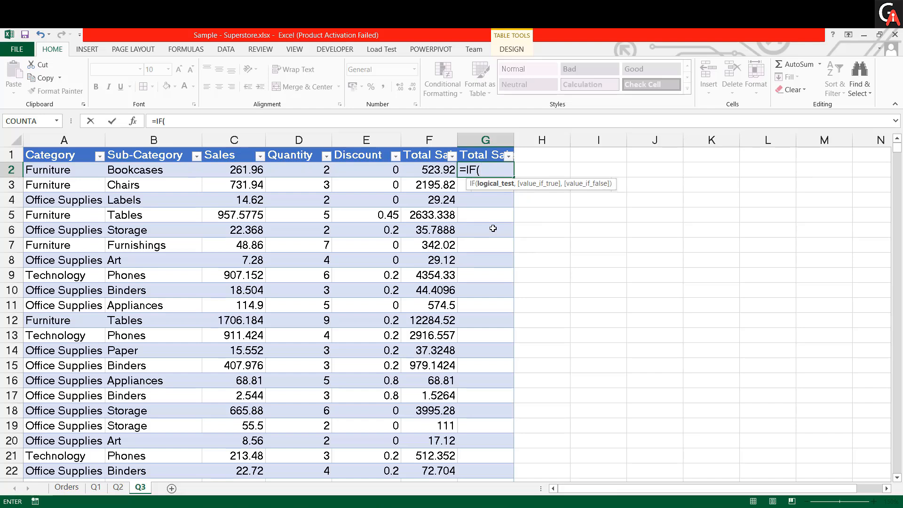
pyautogui.press('Left')
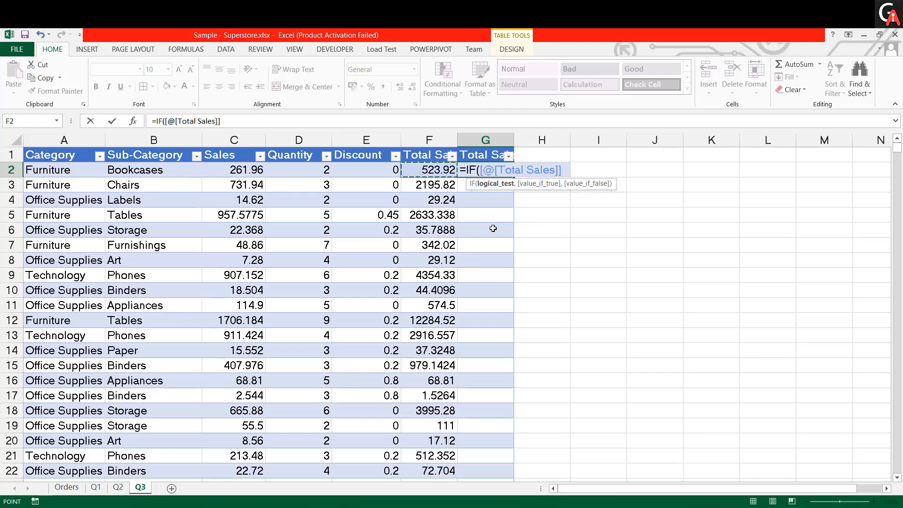
pyautogui.write('>')
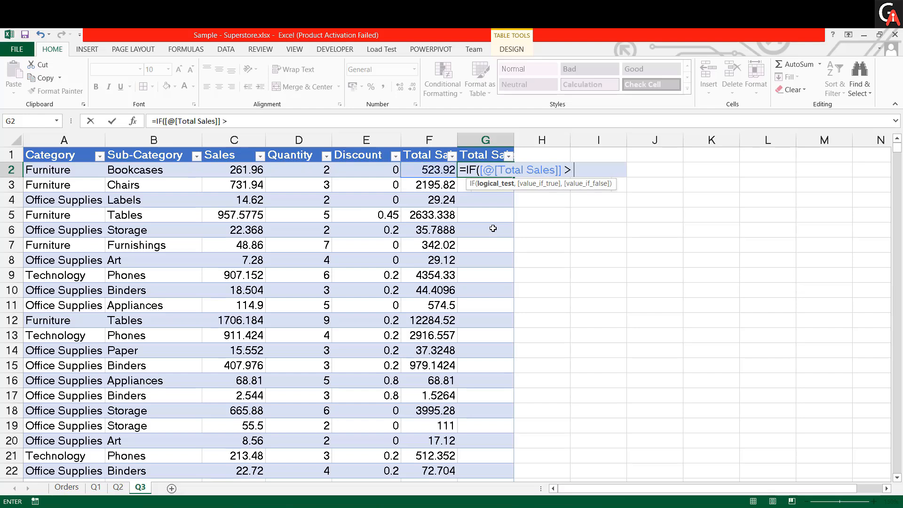
pyautogui.write(' 50000')
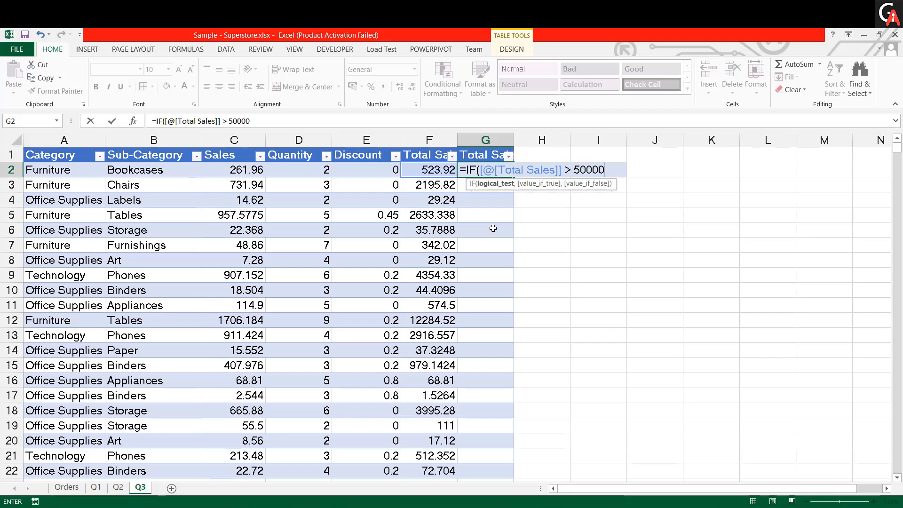
pyautogui.write(',"')
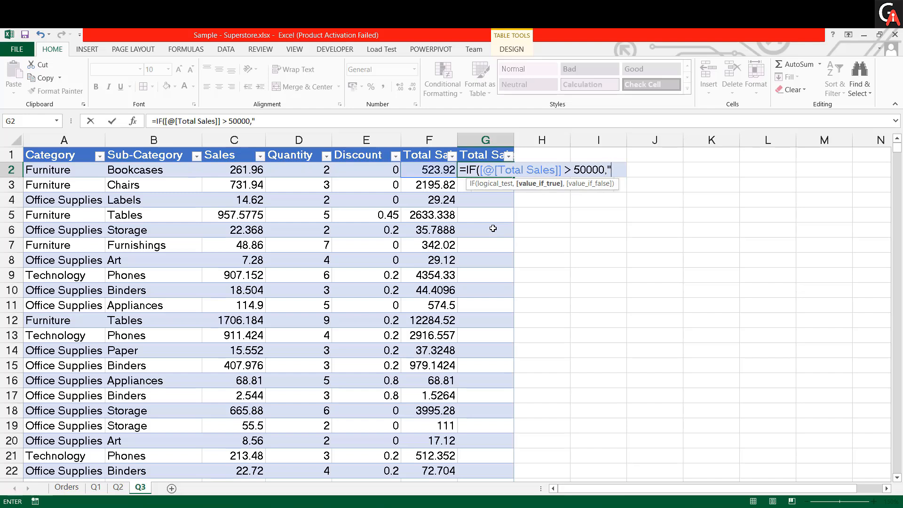
pyautogui.write('Hig')
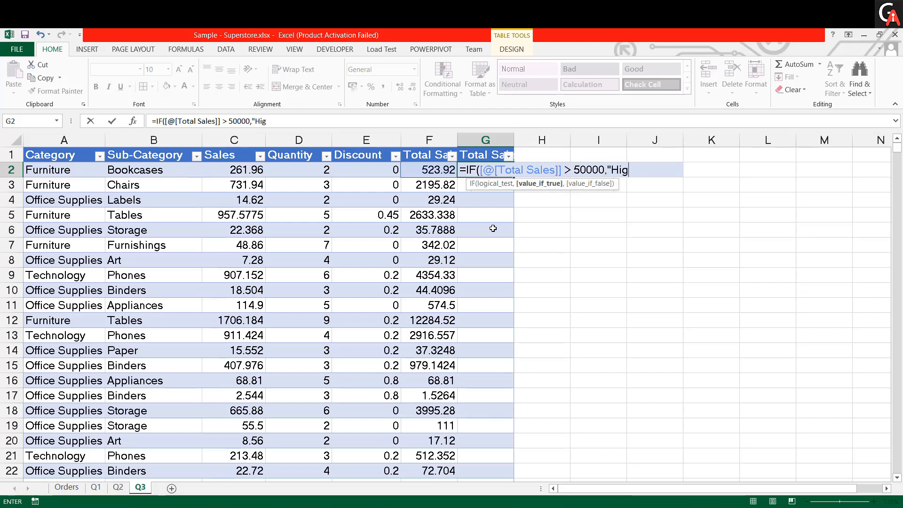
pyautogui.write('h",')
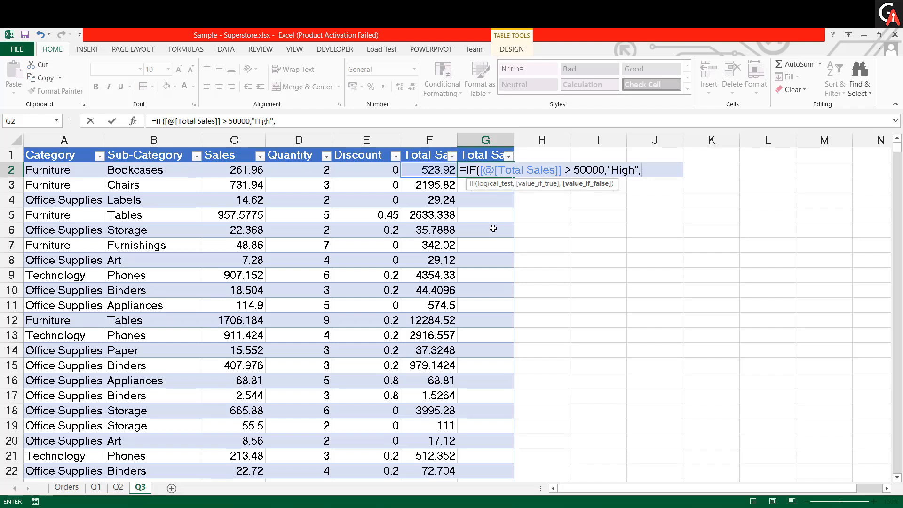
pyautogui.write('"Low")')
pyautogui.press('Return')
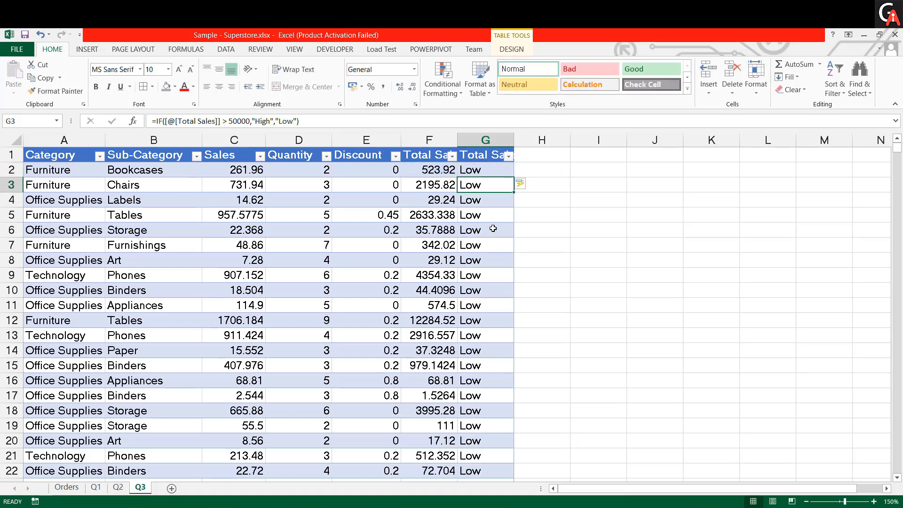
# - Check the results down the Total Sales Cat column and its distinct filter values without applying a filter
pyautogui.press('Down')
pyautogui.press('Down')
pyautogui.press('Down')
pyautogui.press('Down')
pyautogui.press('Down')
pyautogui.press('Down')
pyautogui.press('Down')
pyautogui.press('Down')
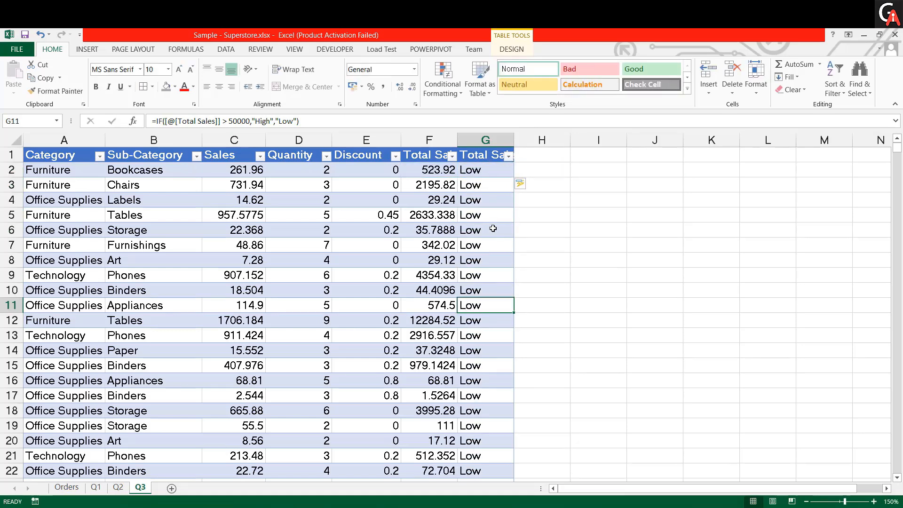
pyautogui.click(508, 156)
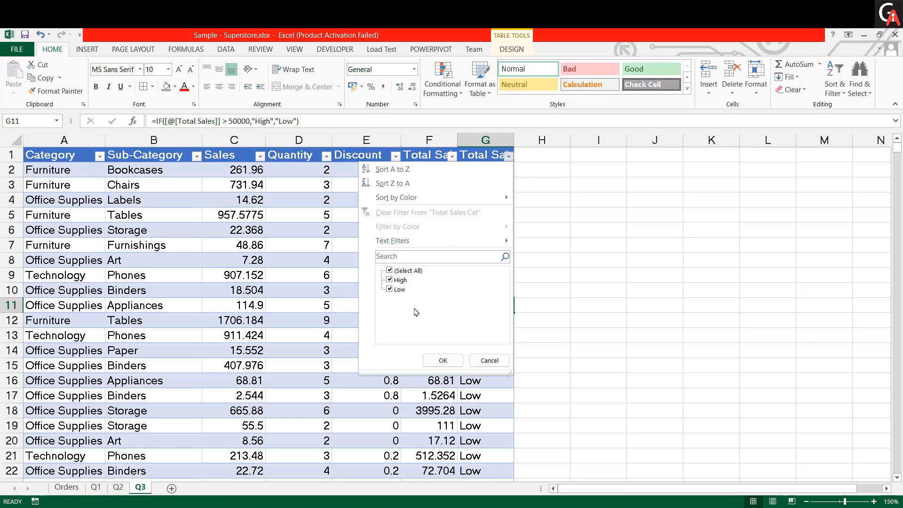
pyautogui.click(491, 430)
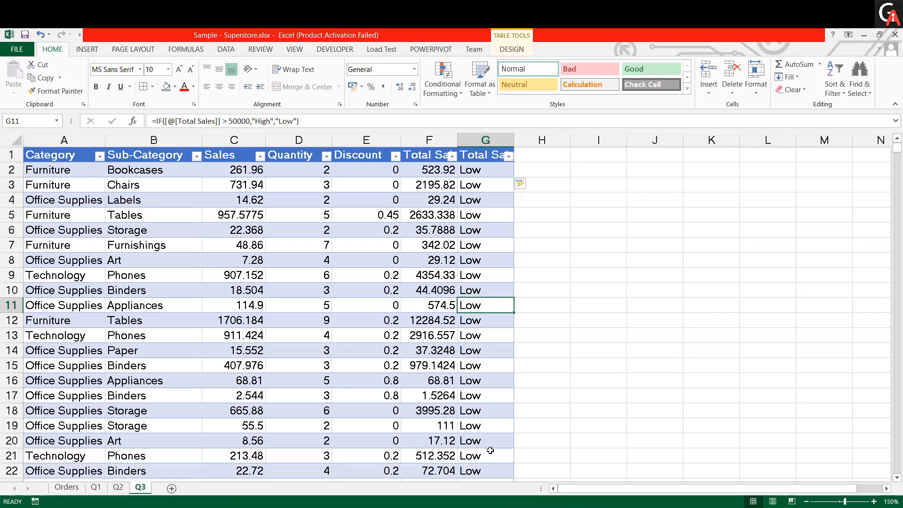
# - Add a table column in H with the header Per_Unit_Price and autofit its width
pyautogui.click(532, 157)
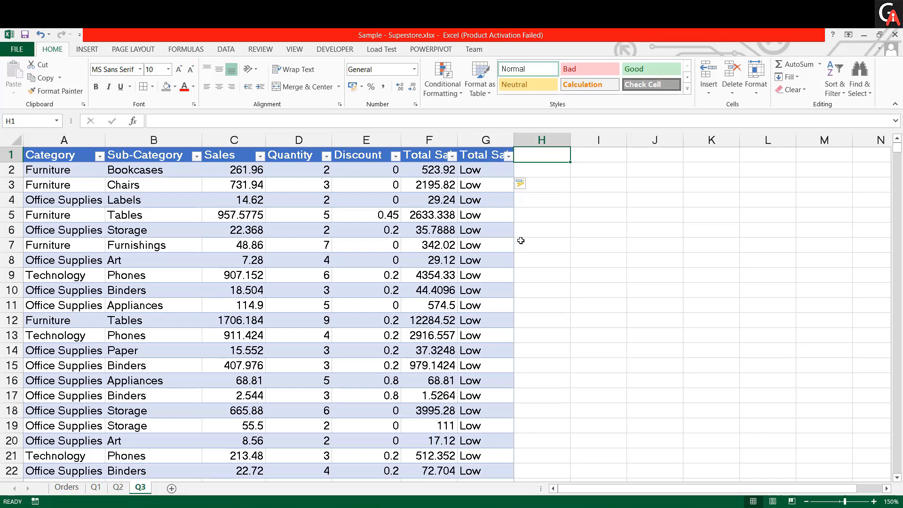
pyautogui.write('Per')
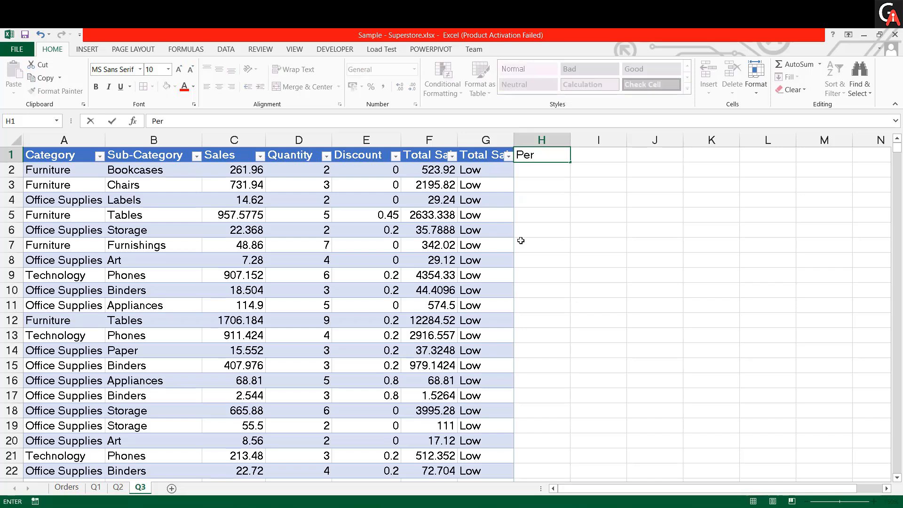
pyautogui.write('_Unit_Prime')
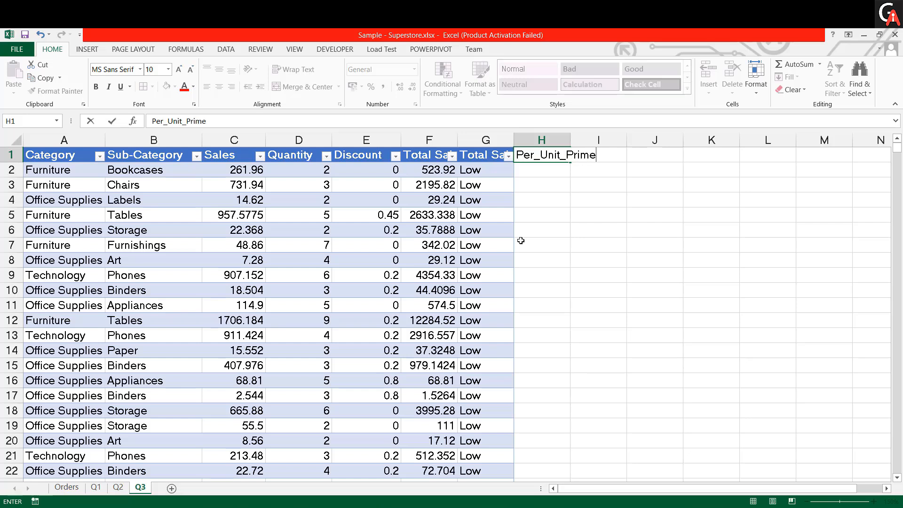
pyautogui.press('BackSpace')
pyautogui.press('BackSpace')
pyautogui.press('BackSpace')
pyautogui.press('BackSpace')
pyautogui.press('BackSpace')
pyautogui.write('ro')
pyautogui.press('BackSpace')
pyautogui.press('BackSpace')
pyautogui.write('rice')
pyautogui.press('Return')
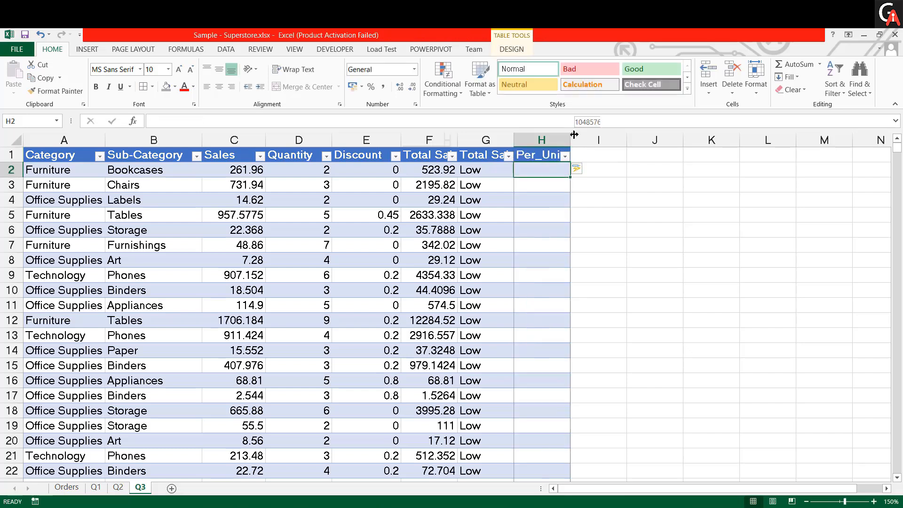
pyautogui.doubleClick(571, 140)
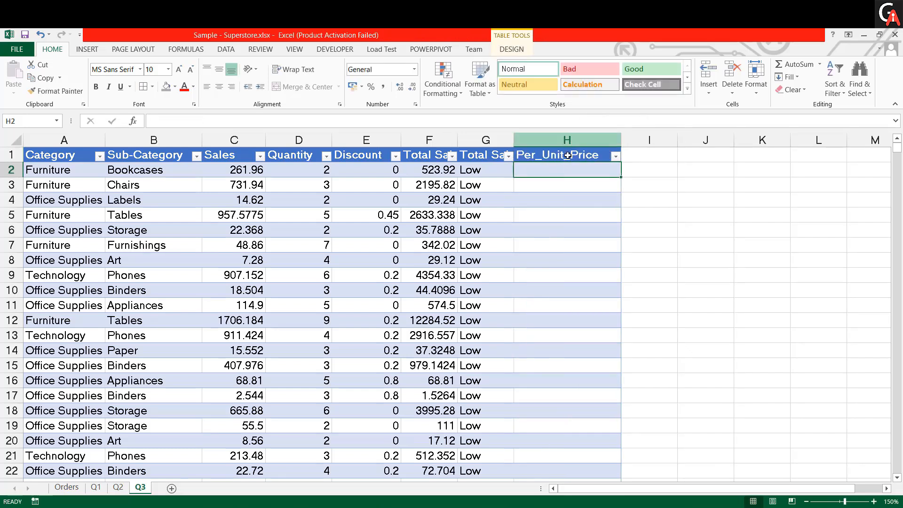
pyautogui.doubleClick(514, 139)
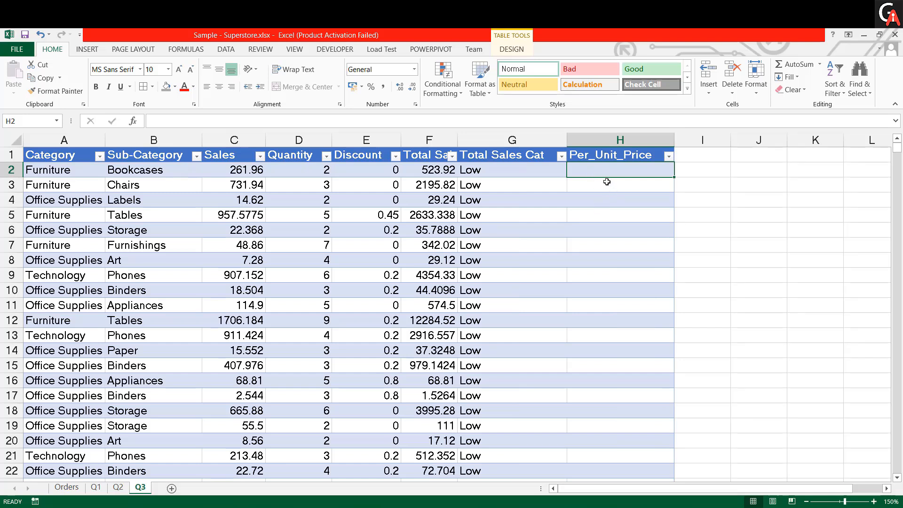
pyautogui.write('=')
pyautogui.press('Left')
pyautogui.press('Left')
pyautogui.press('Left')
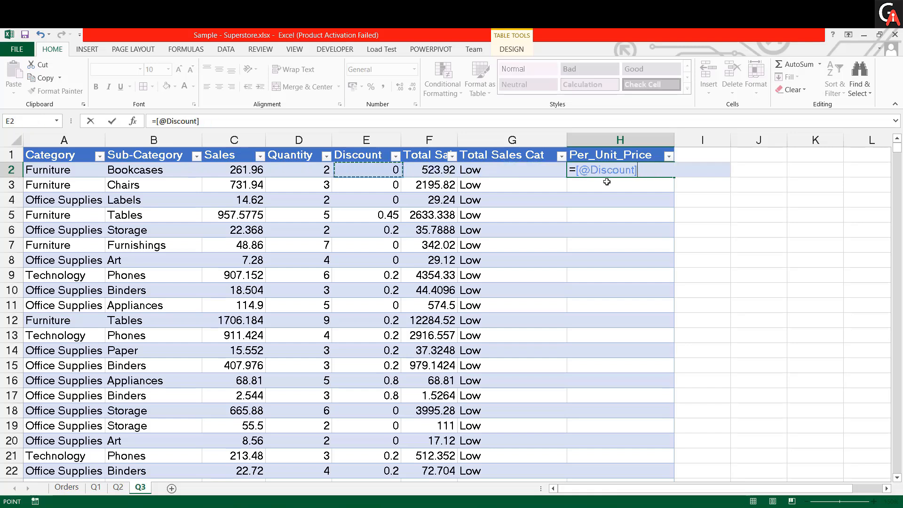
pyautogui.press('Left')
pyautogui.press('Left')
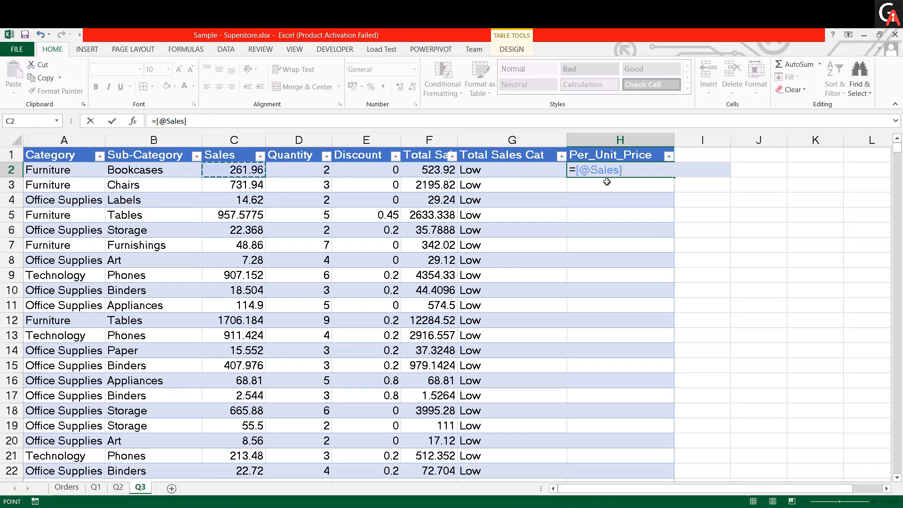
pyautogui.write('/')
pyautogui.press('Left')
pyautogui.press('Left')
pyautogui.press('Left')
pyautogui.press('Left')
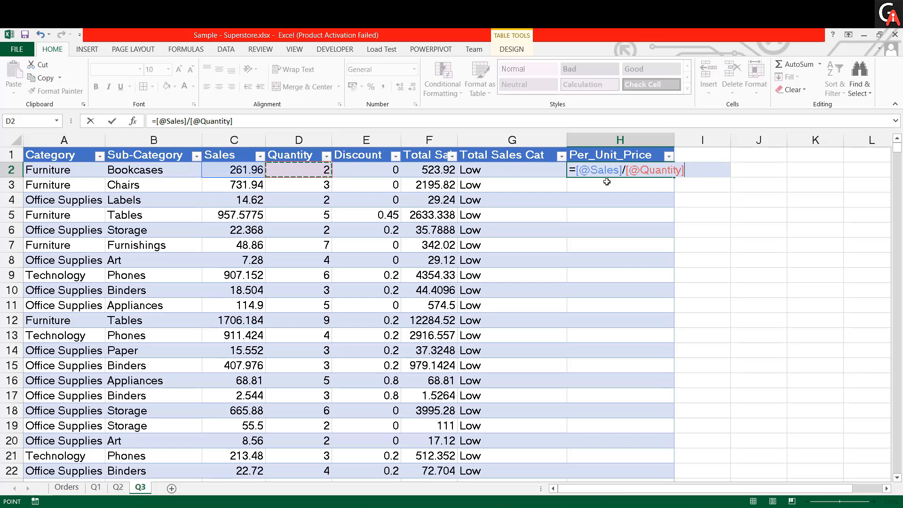
pyautogui.press('Return')
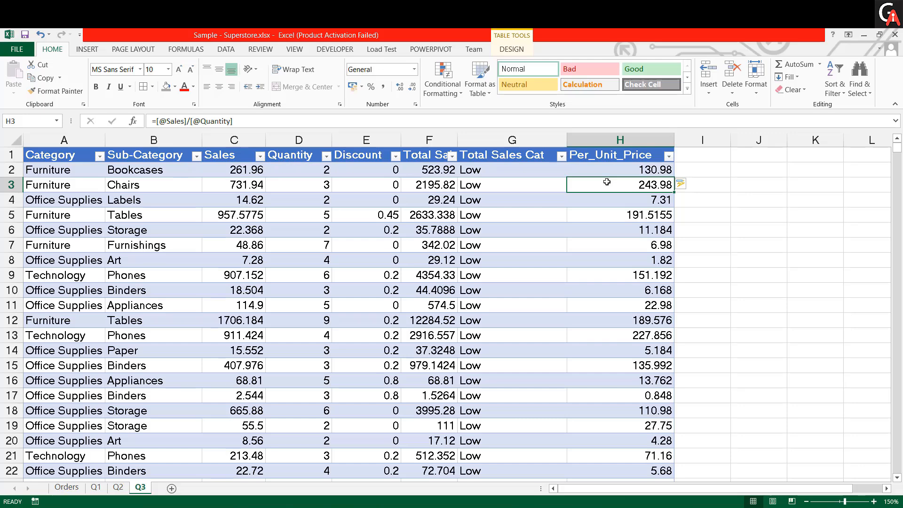
pyautogui.scroll(-6, 615, 373)
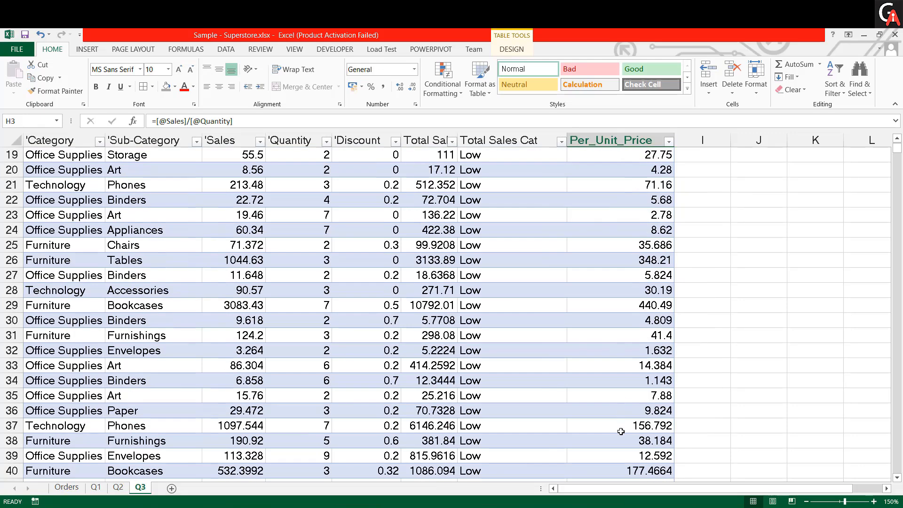
pyautogui.scroll(6, 615, 423)
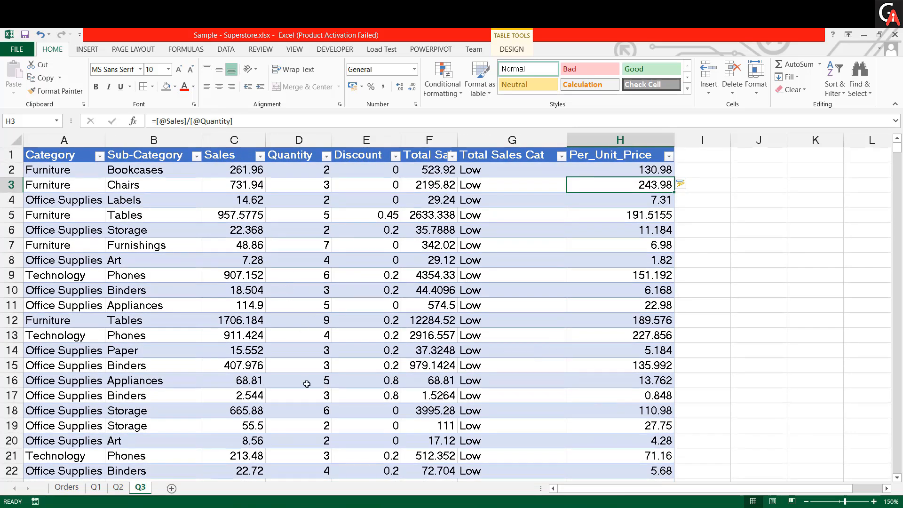
# - Test division by zero by setting the quantity in D5 to 0, inspect the unit price in H5, and undo the change
pyautogui.click(315, 221)
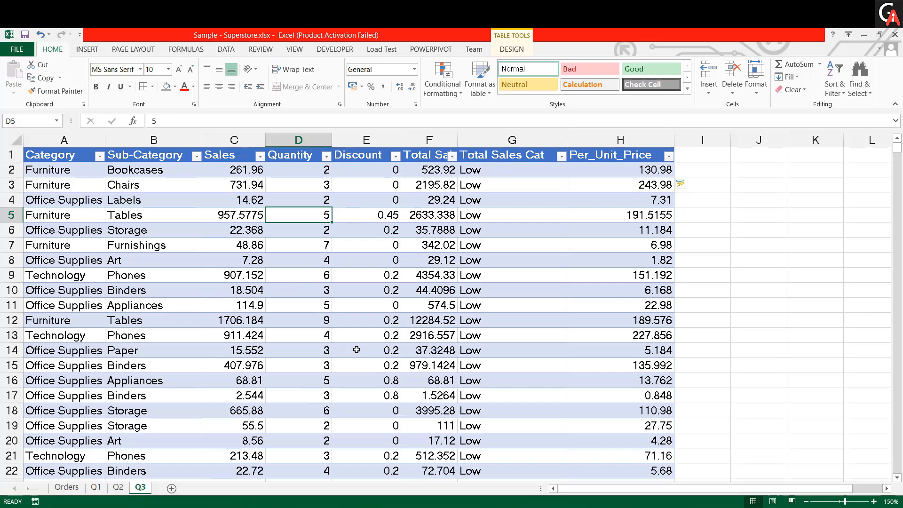
pyautogui.write('0')
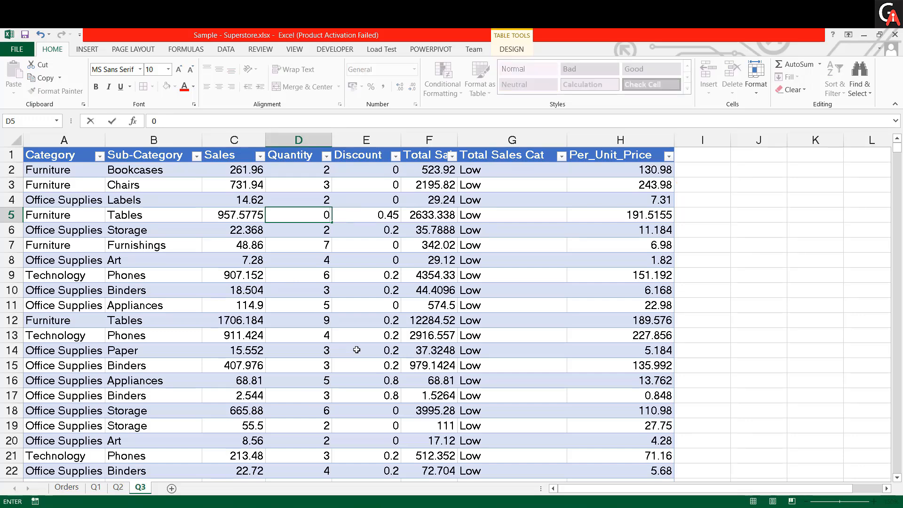
pyautogui.press('Return')
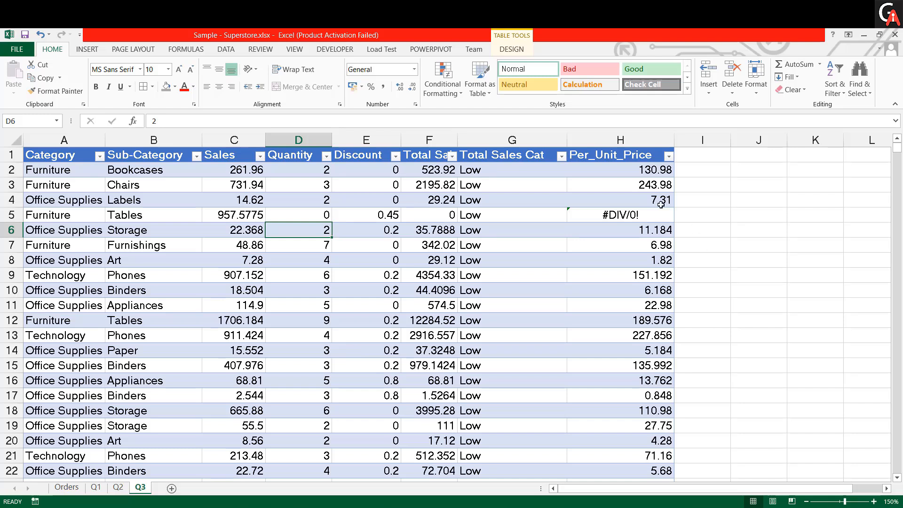
pyautogui.click(633, 214)
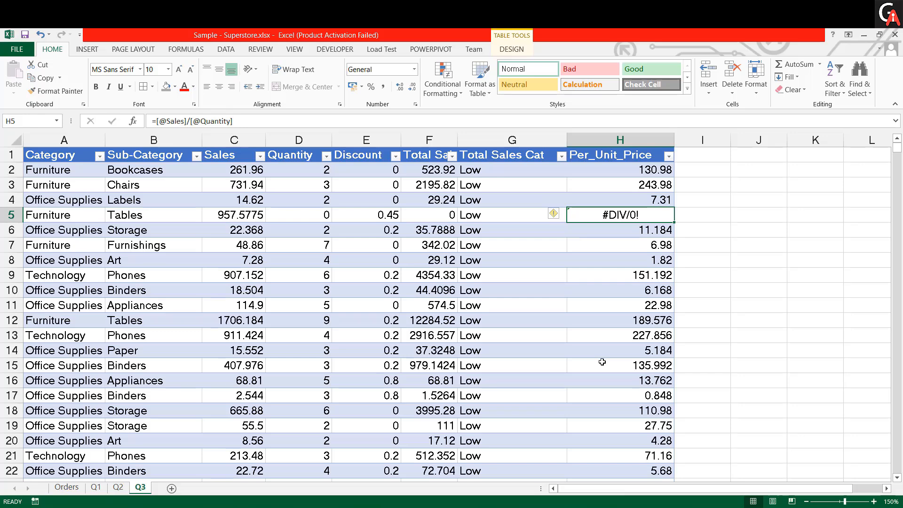
pyautogui.hotkey('ctrl', 'z')
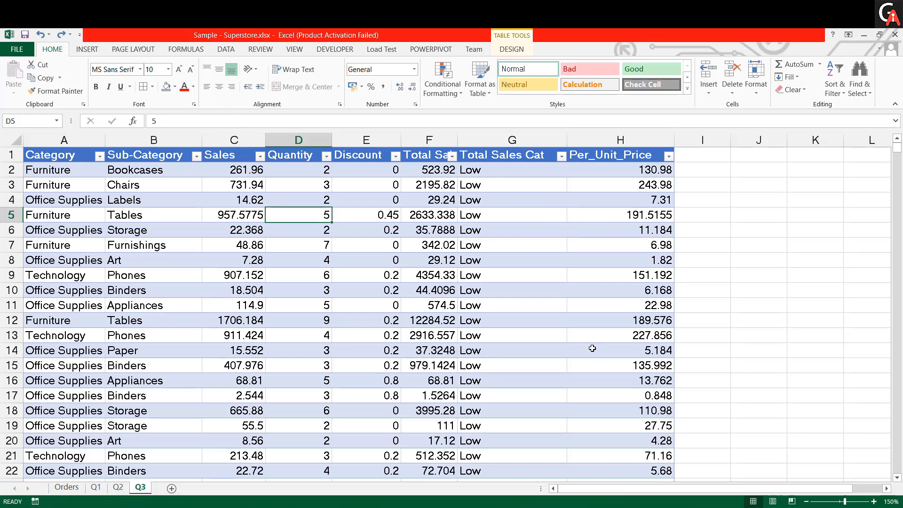
# - Wrap the existing Sales/Quantity division in cell H2 in an IFERROR function
pyautogui.click(642, 173)
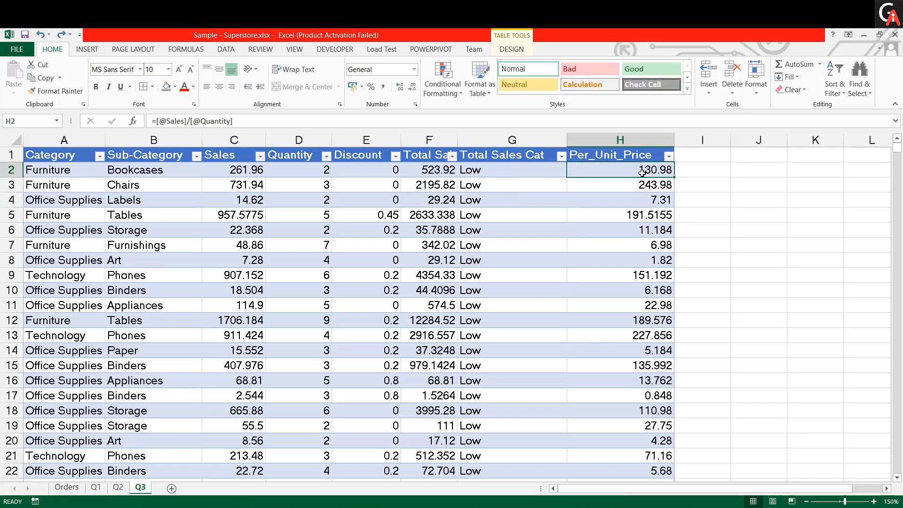
pyautogui.doubleClick(642, 173)
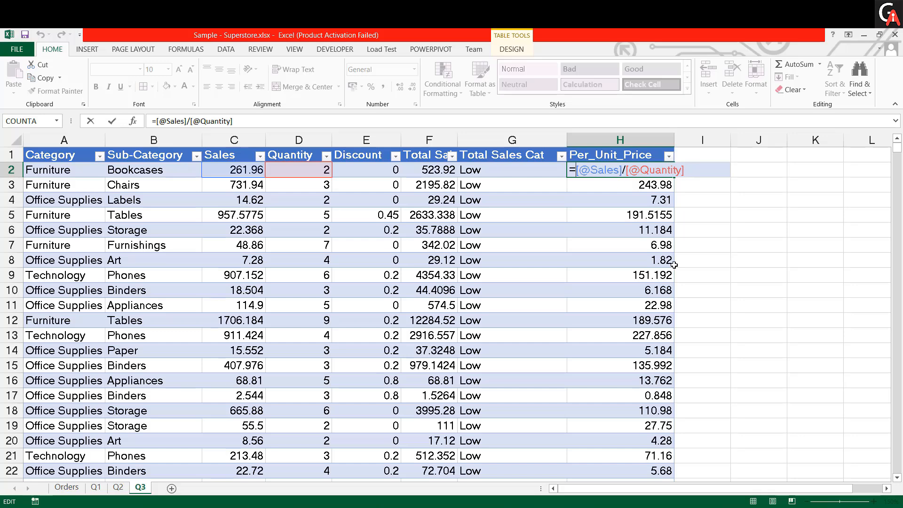
pyautogui.write('if')
pyautogui.press('Down')
pyautogui.press('Tab')
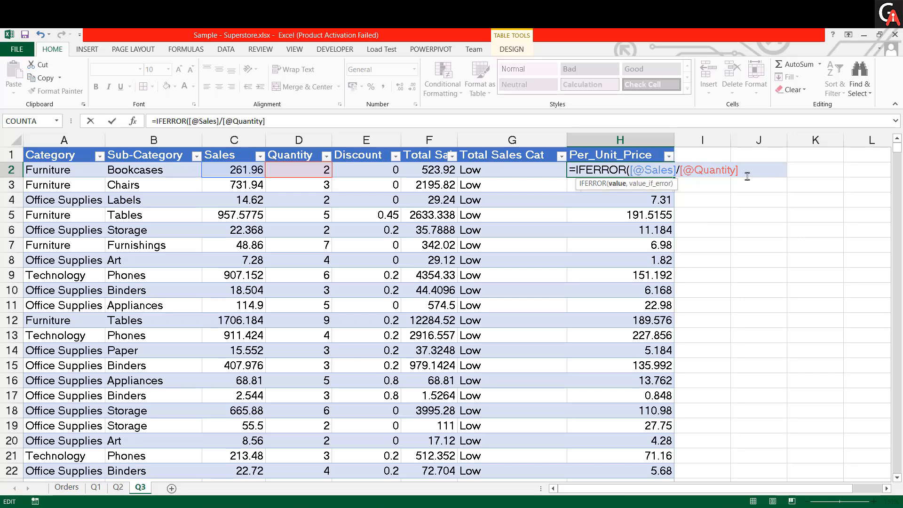
pyautogui.write(', ""')
pyautogui.press('BackSpace')
pyautogui.press('BackSpace')
pyautogui.write('Sales')
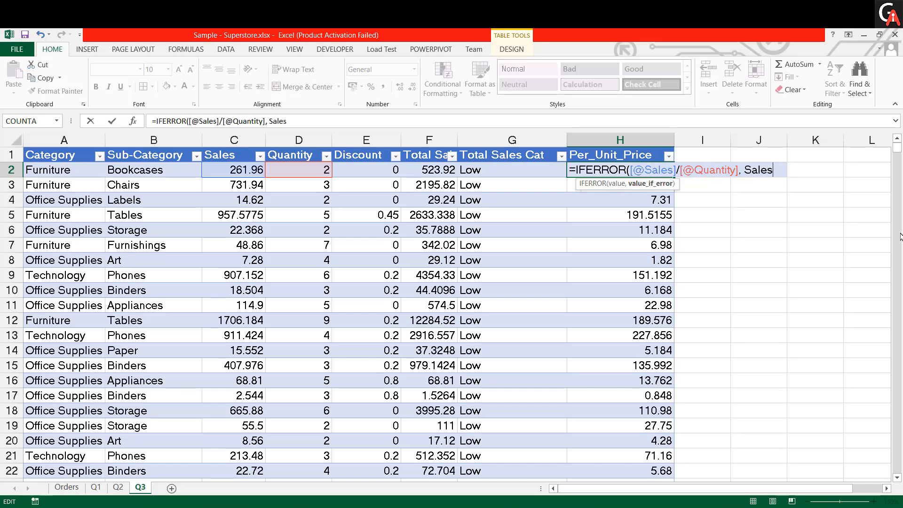
pyautogui.press('BackSpace')
pyautogui.press('BackSpace')
pyautogui.press('BackSpace')
pyautogui.press('BackSpace')
pyautogui.press('BackSpace')
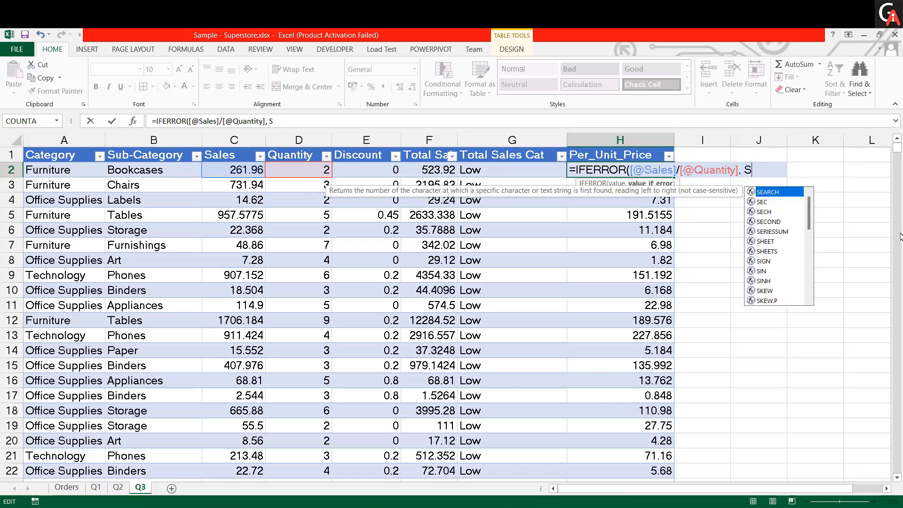
pyautogui.click(242, 170)
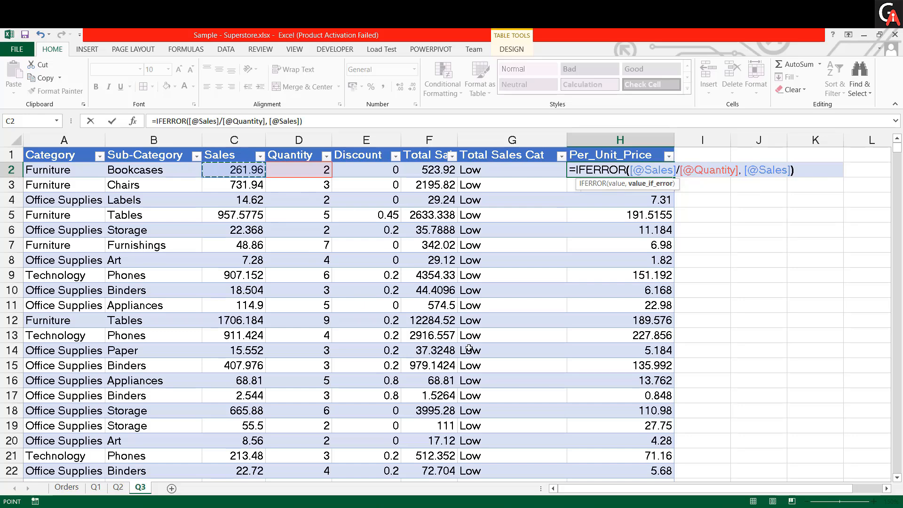
pyautogui.write(')')
pyautogui.press('Return')
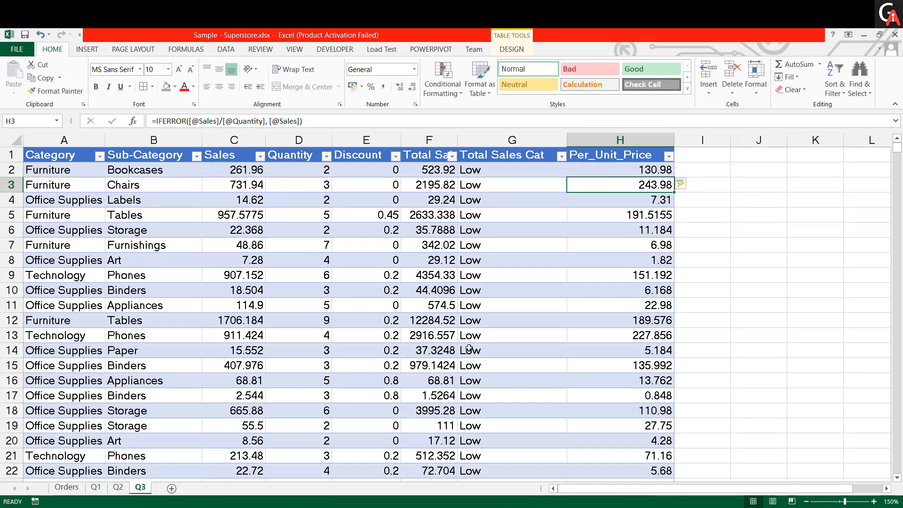
pyautogui.press('Down')
pyautogui.press('Down')
pyautogui.press('Down')
pyautogui.press('Down')
pyautogui.press('Down')
pyautogui.press('Down')
pyautogui.press('Down')
pyautogui.press('Down')
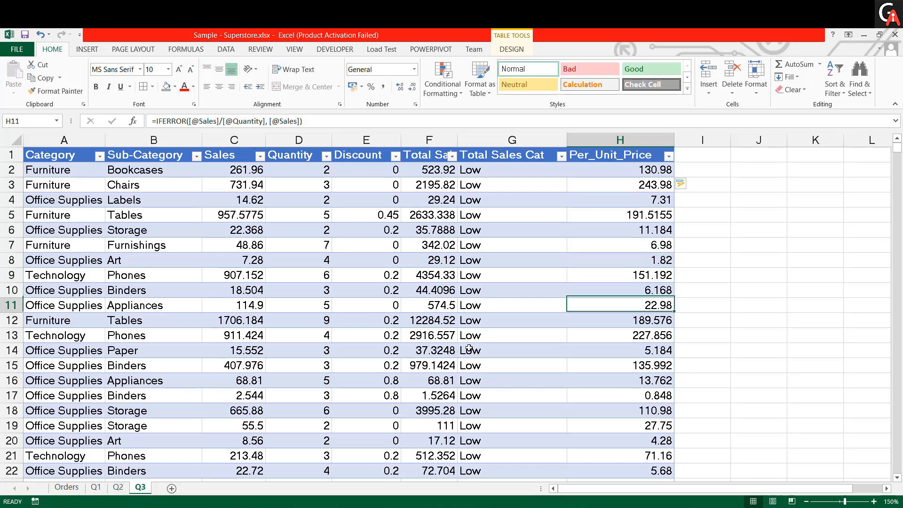